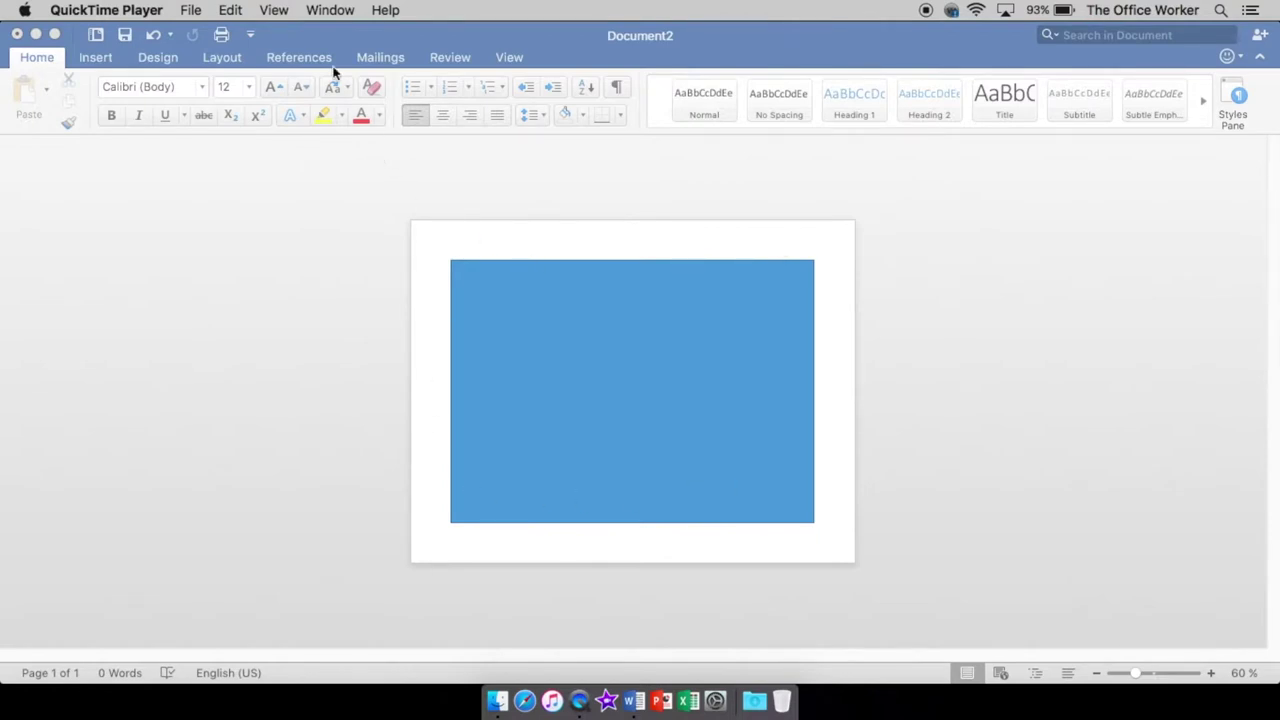
Step: Switch to Microsoft Word and bring the Document1 window to the front
click(325, 10)
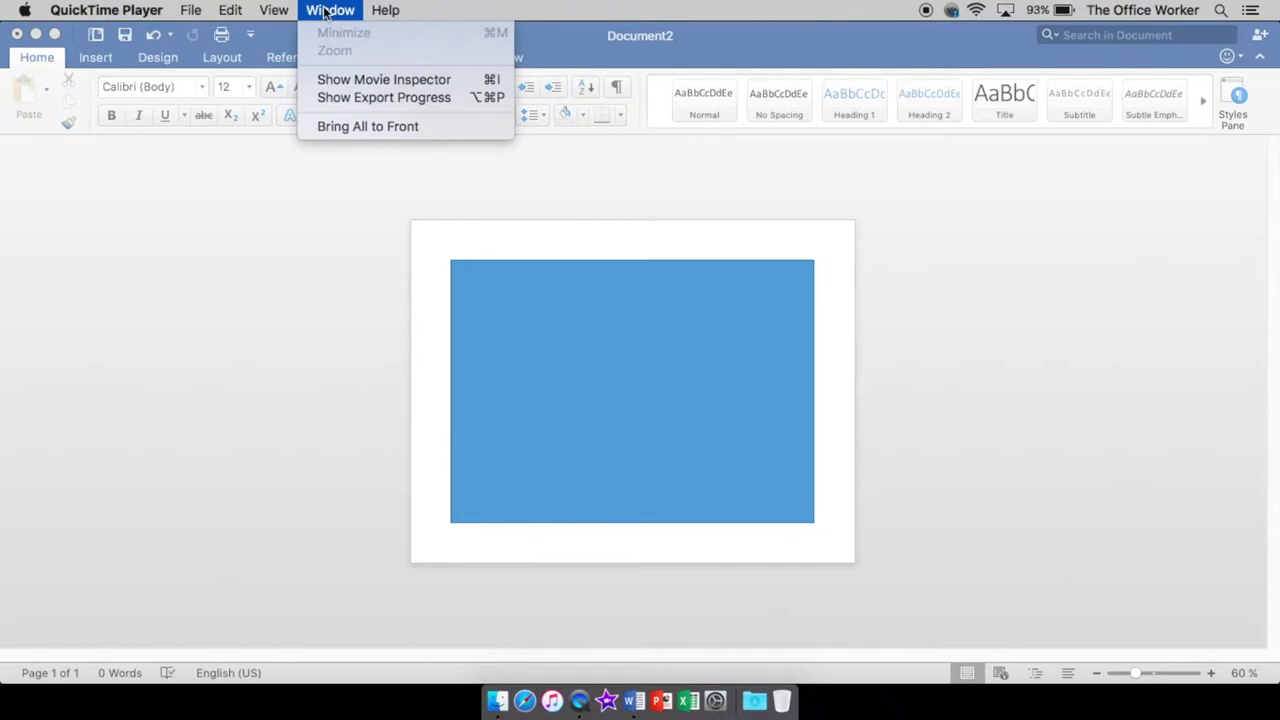
click(326, 10)
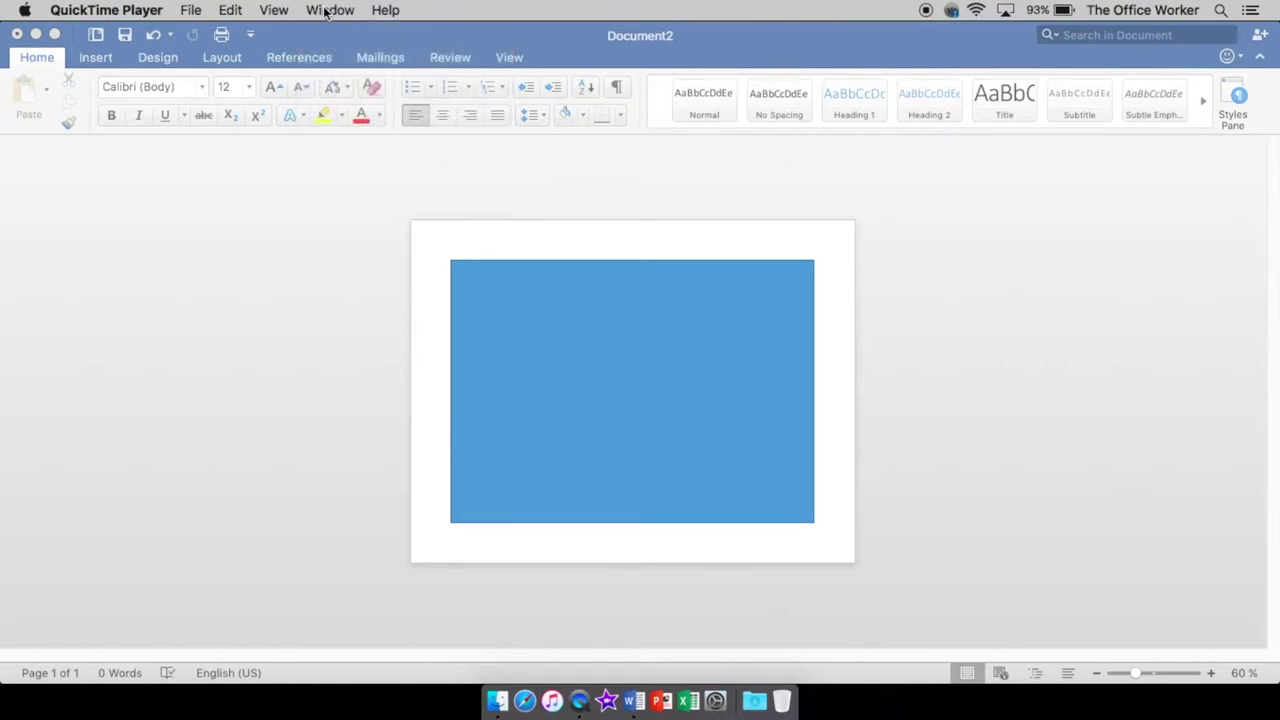
click(632, 703)
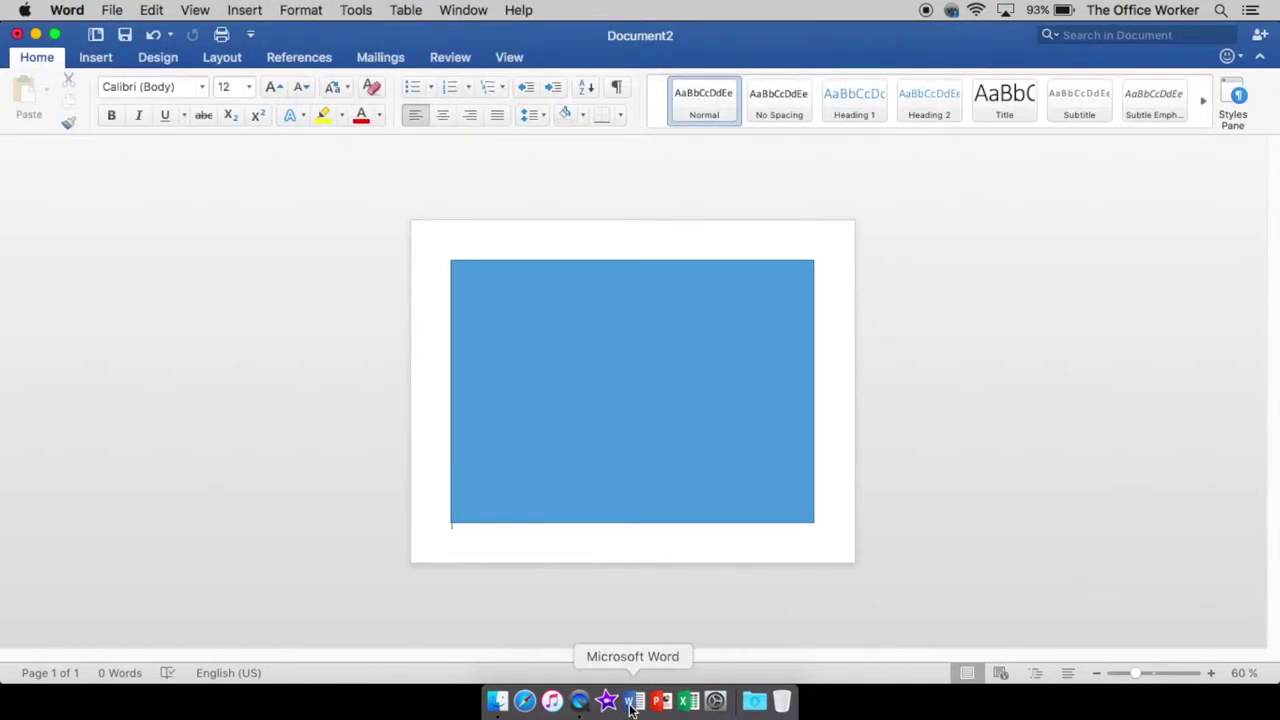
click(470, 8)
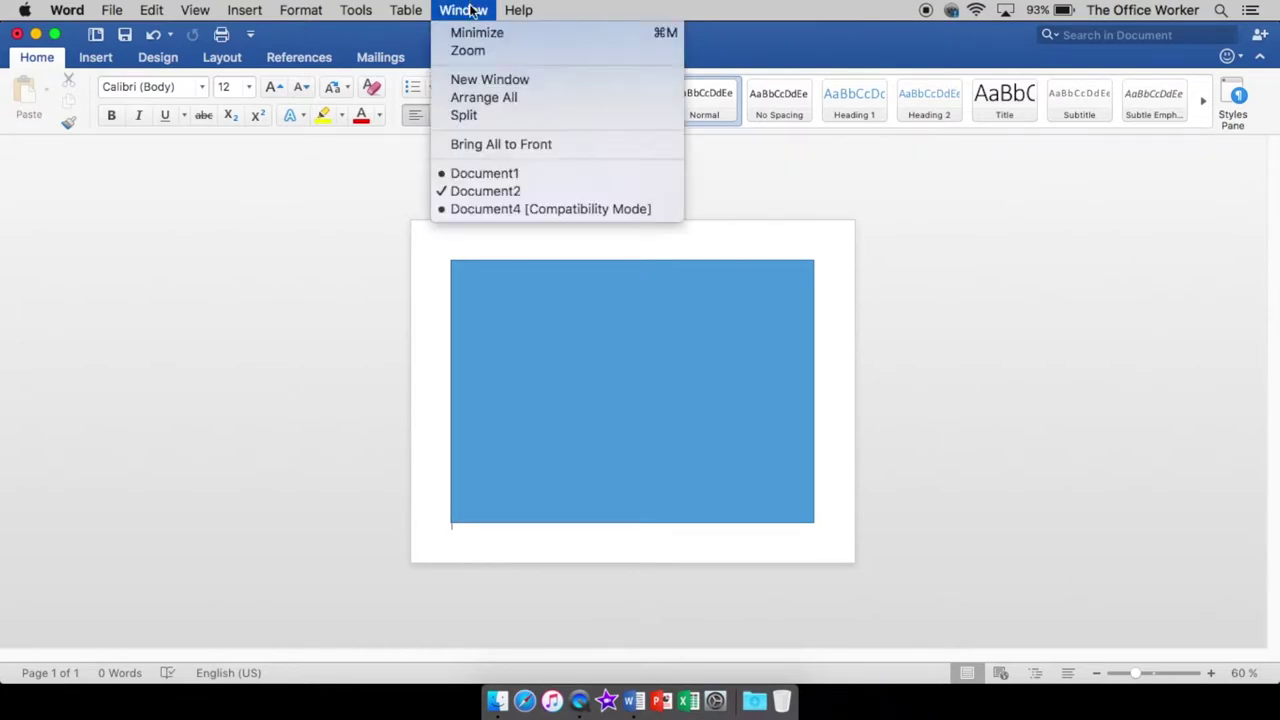
click(512, 174)
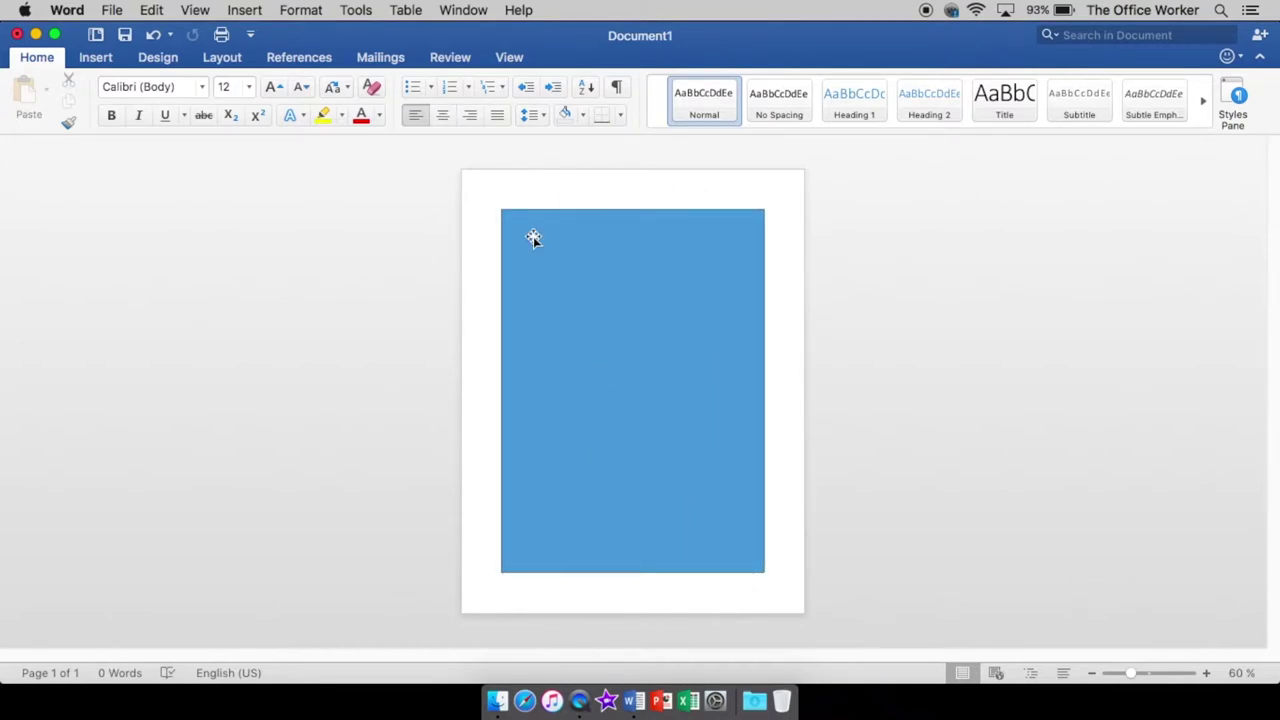
Step: Set the page orientation of Document1 to Portrait
click(222, 58)
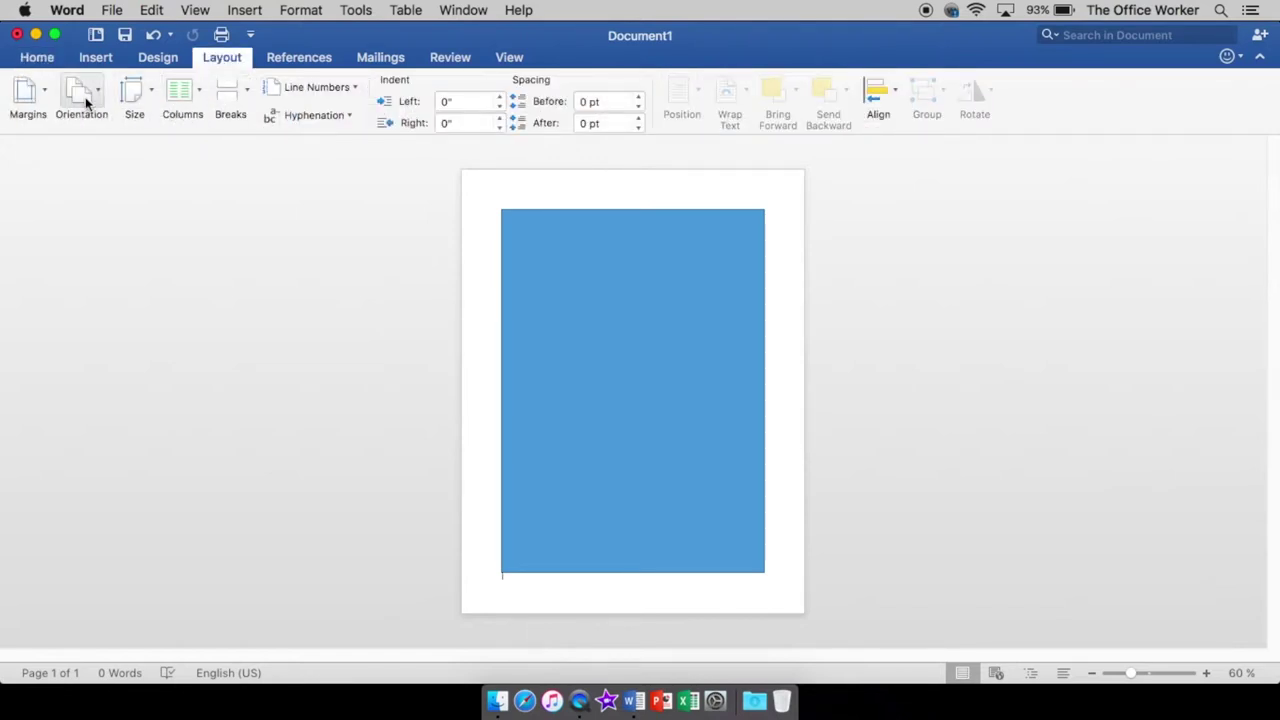
click(86, 98)
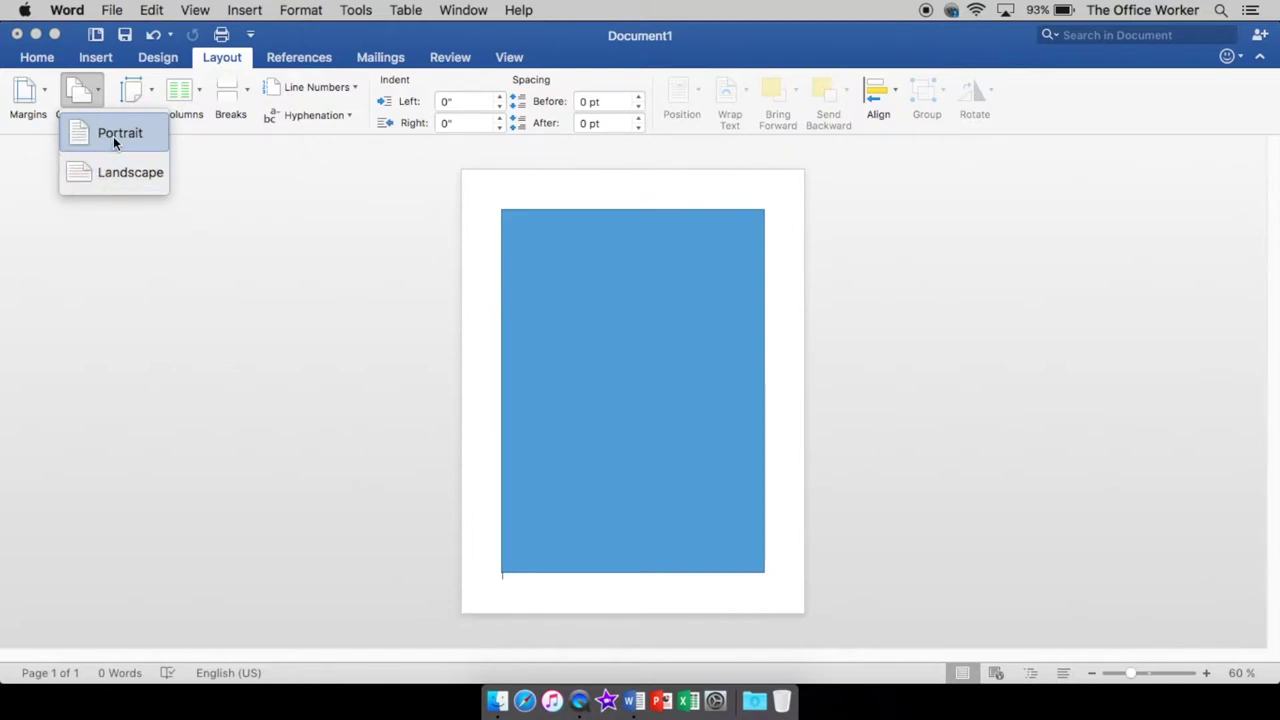
click(113, 138)
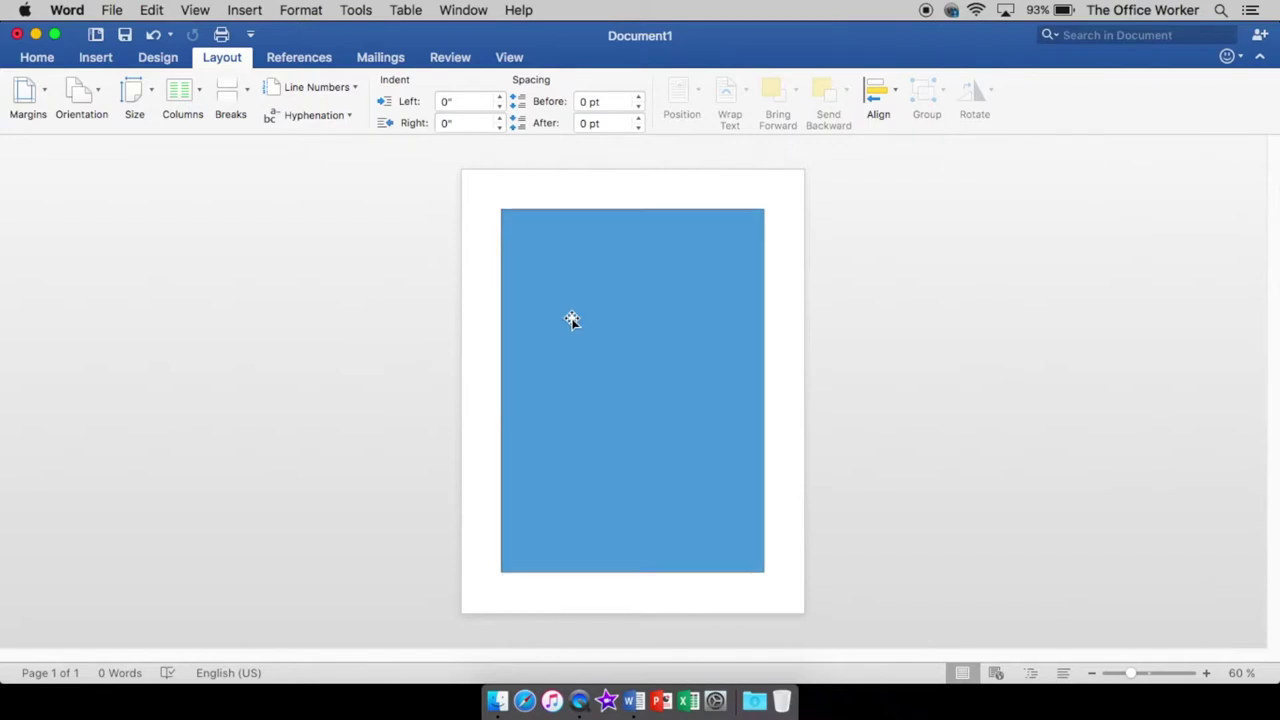
drag(571, 319, 786, 257)
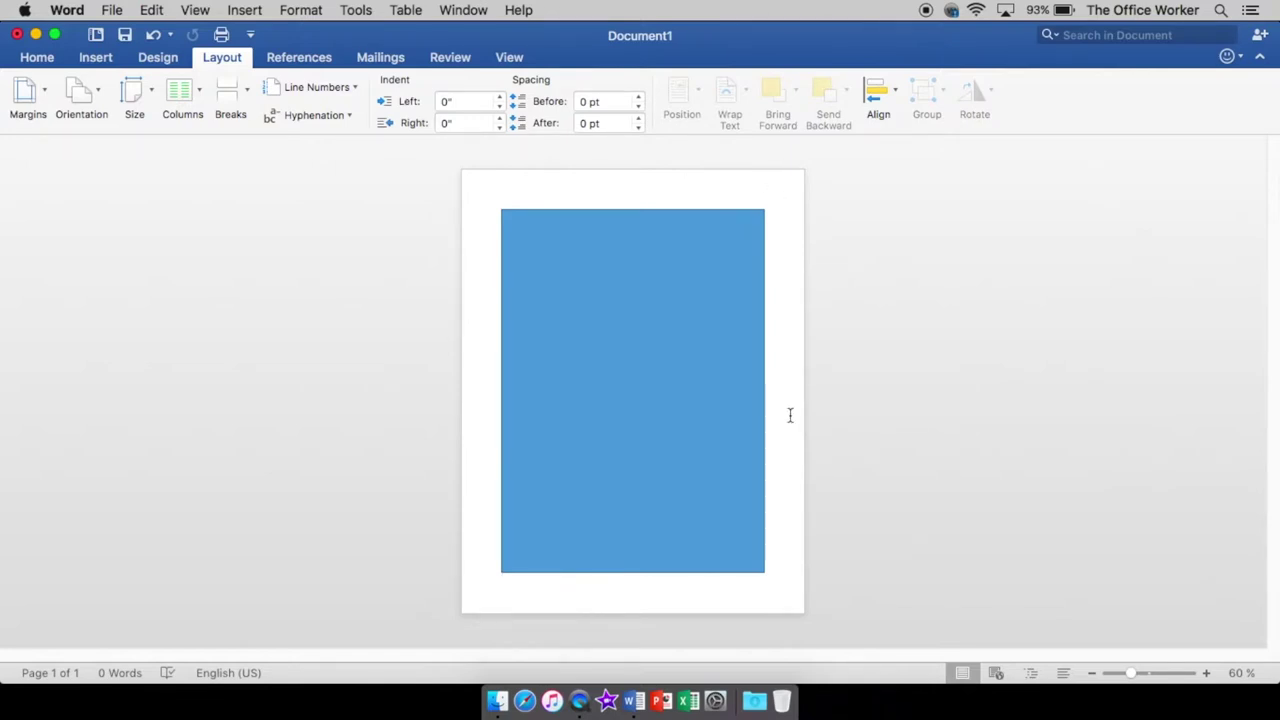
drag(785, 519, 782, 198)
drag(788, 554, 476, 392)
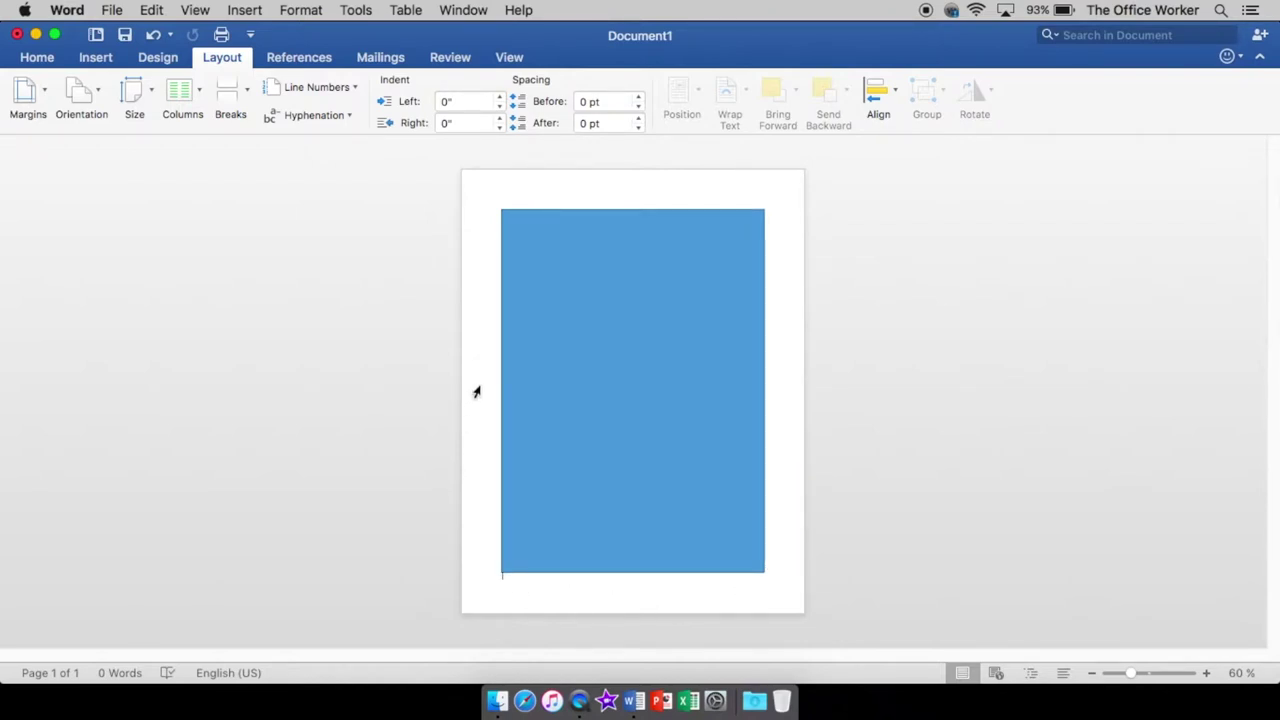
Step: Look at the preset margin options and display the ruler around the page
click(27, 100)
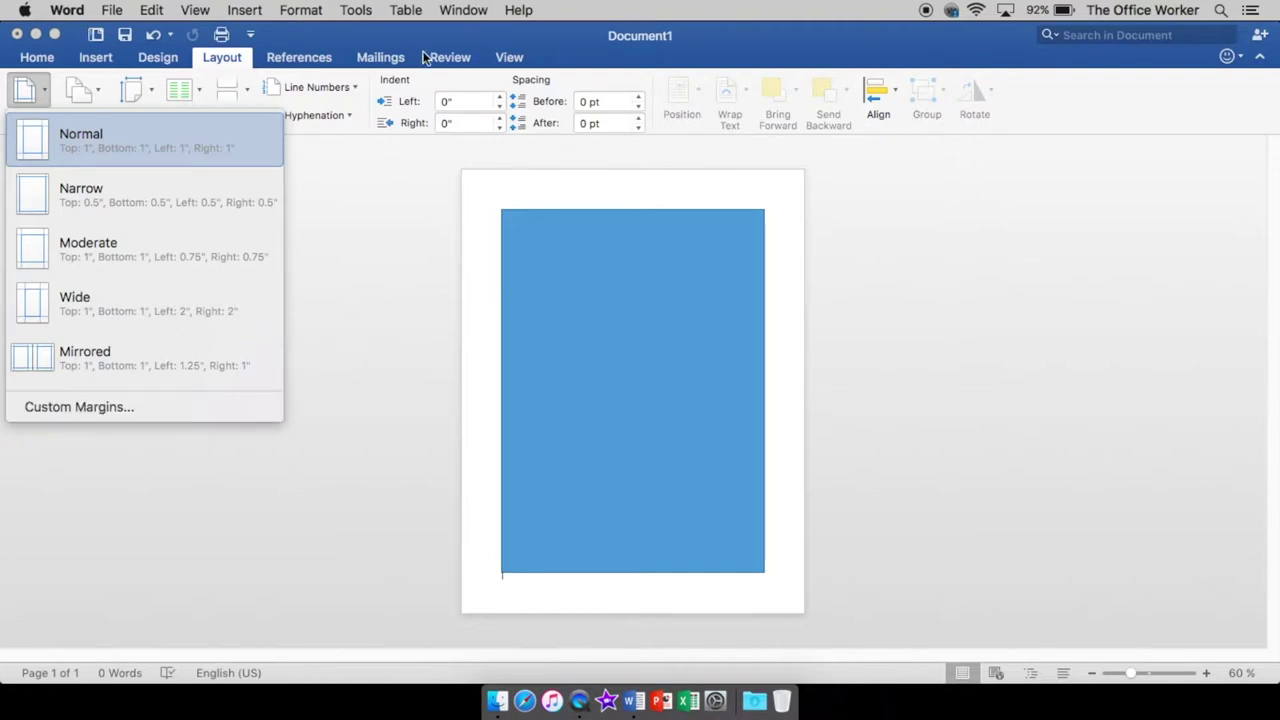
click(501, 61)
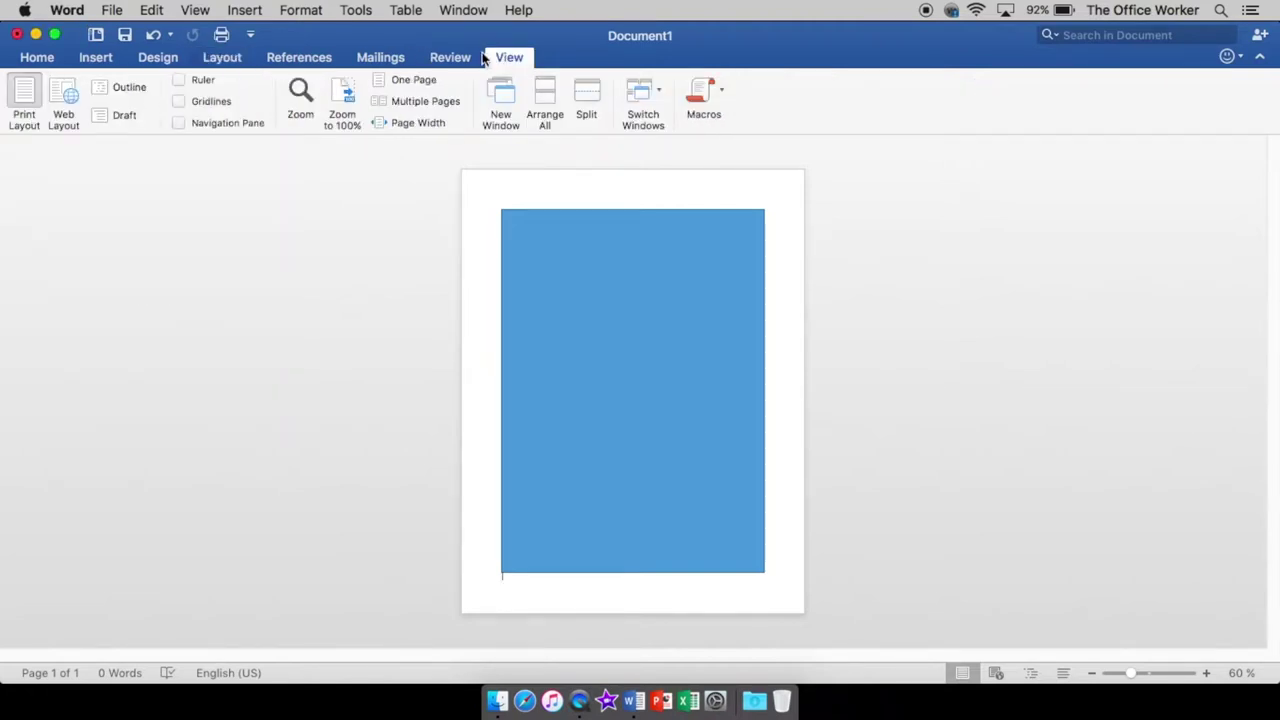
click(180, 80)
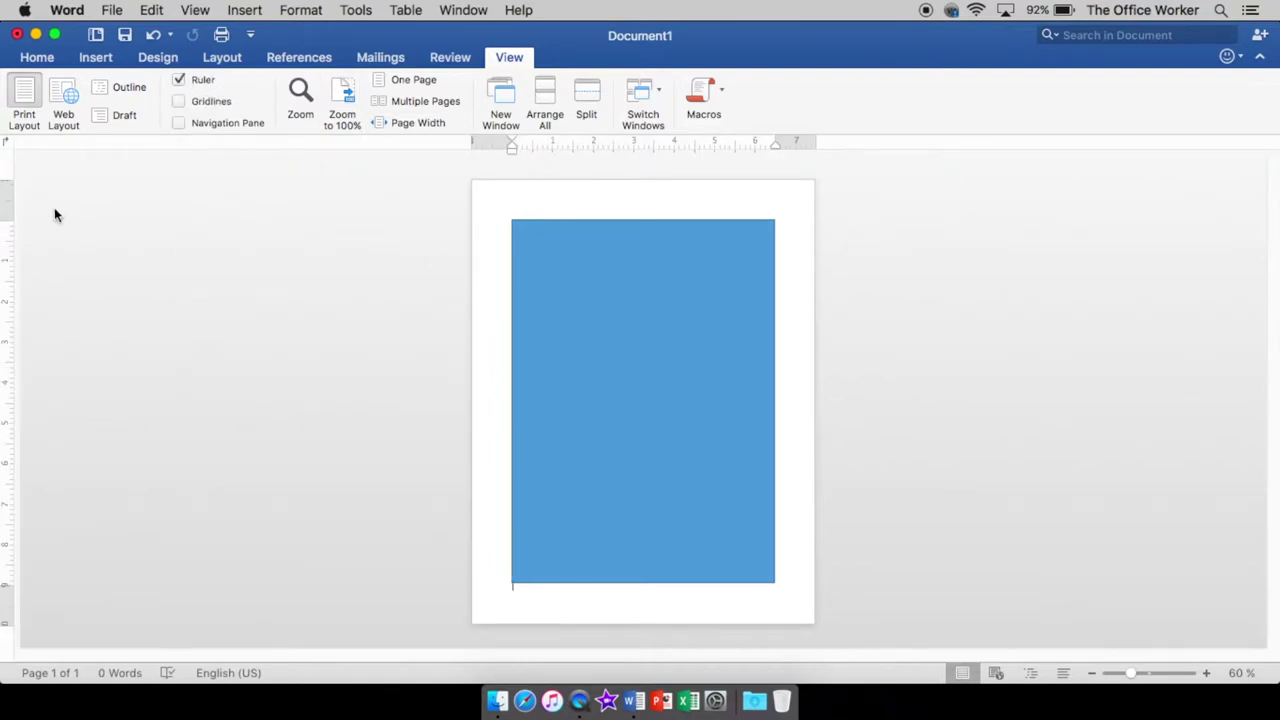
Step: Open the document's margin settings and set the top and bottom margins to 0.5 inch
double_click(489, 142)
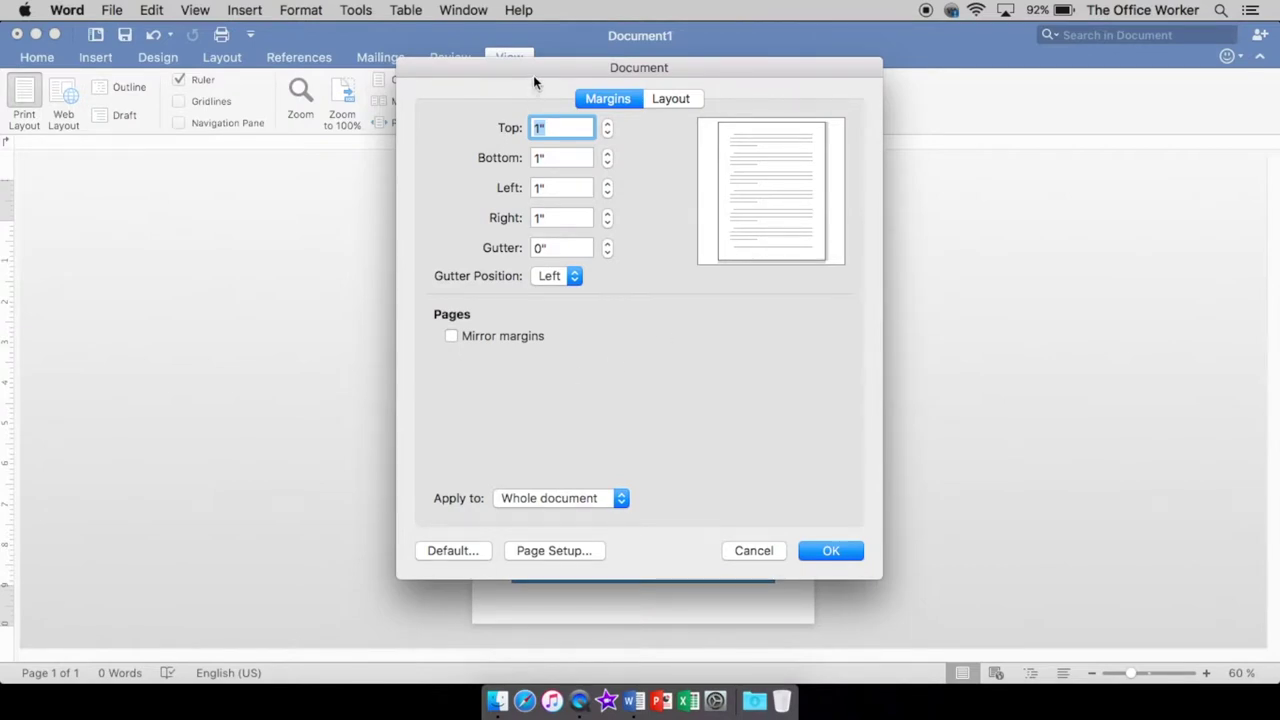
drag(533, 69, 221, 178)
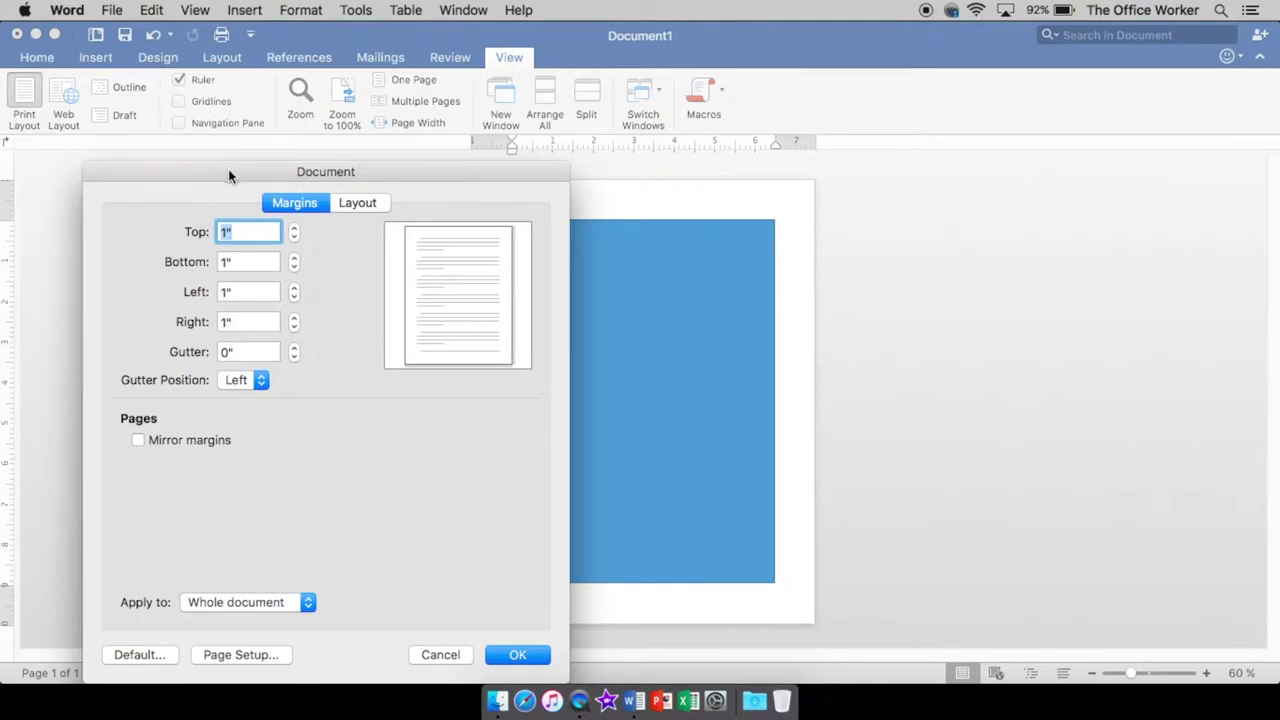
drag(228, 176, 212, 78)
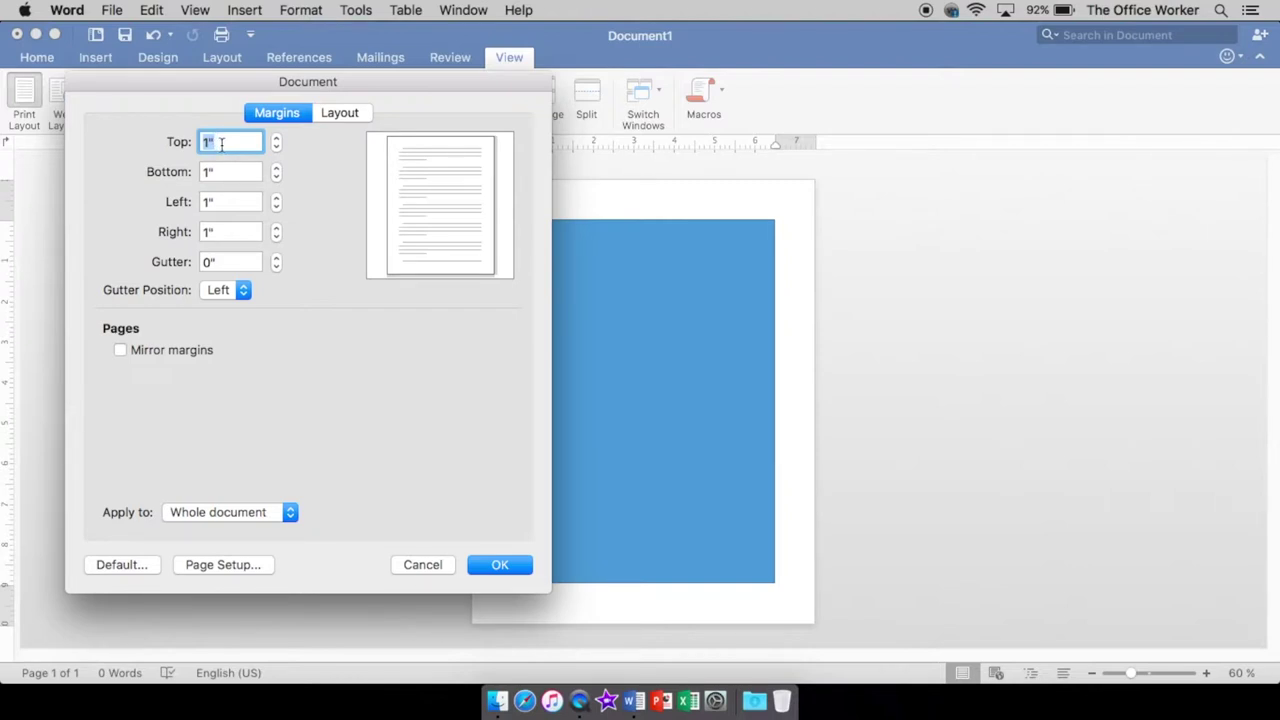
text(.5)
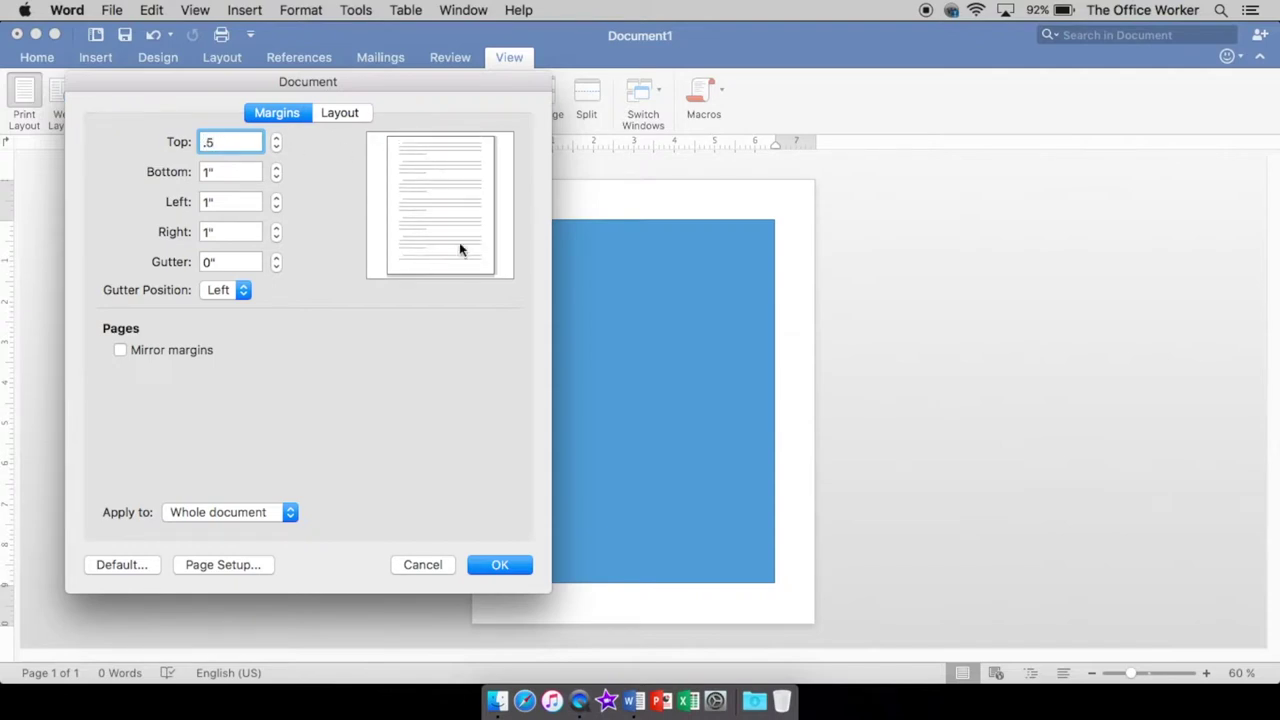
click(251, 175)
key(BackSpace)
key(BackSpace)
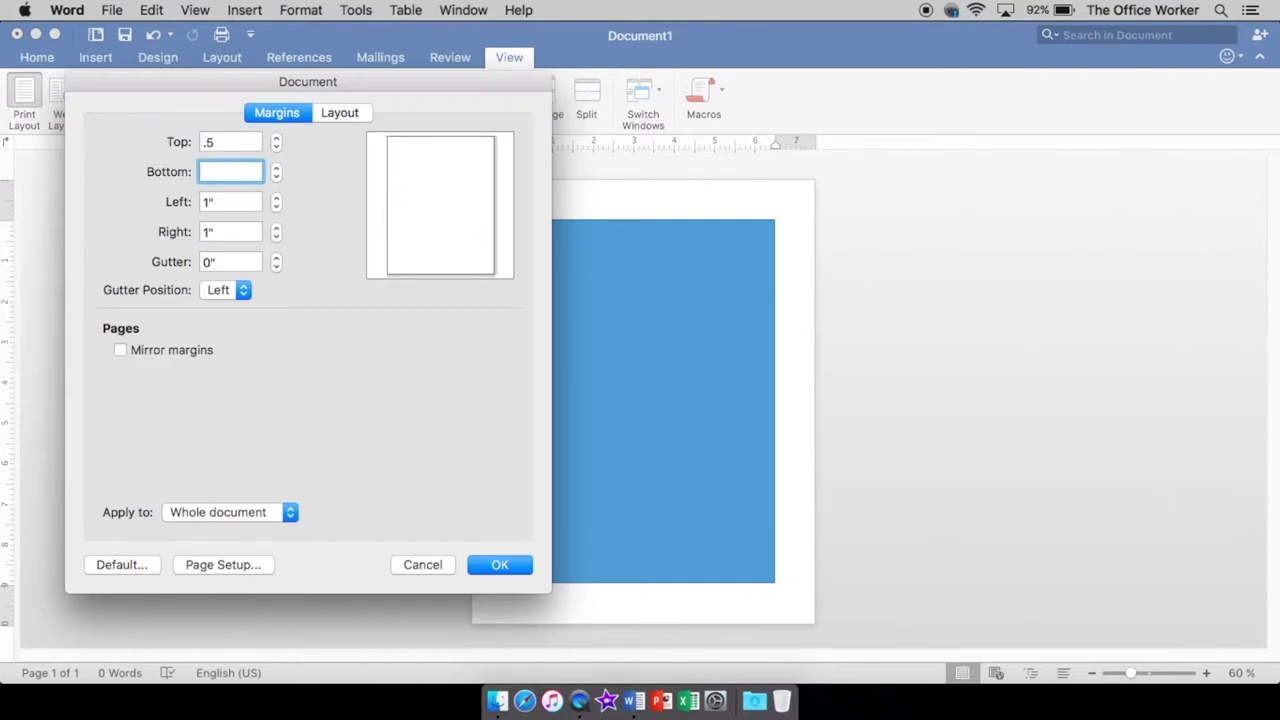
text(.5)
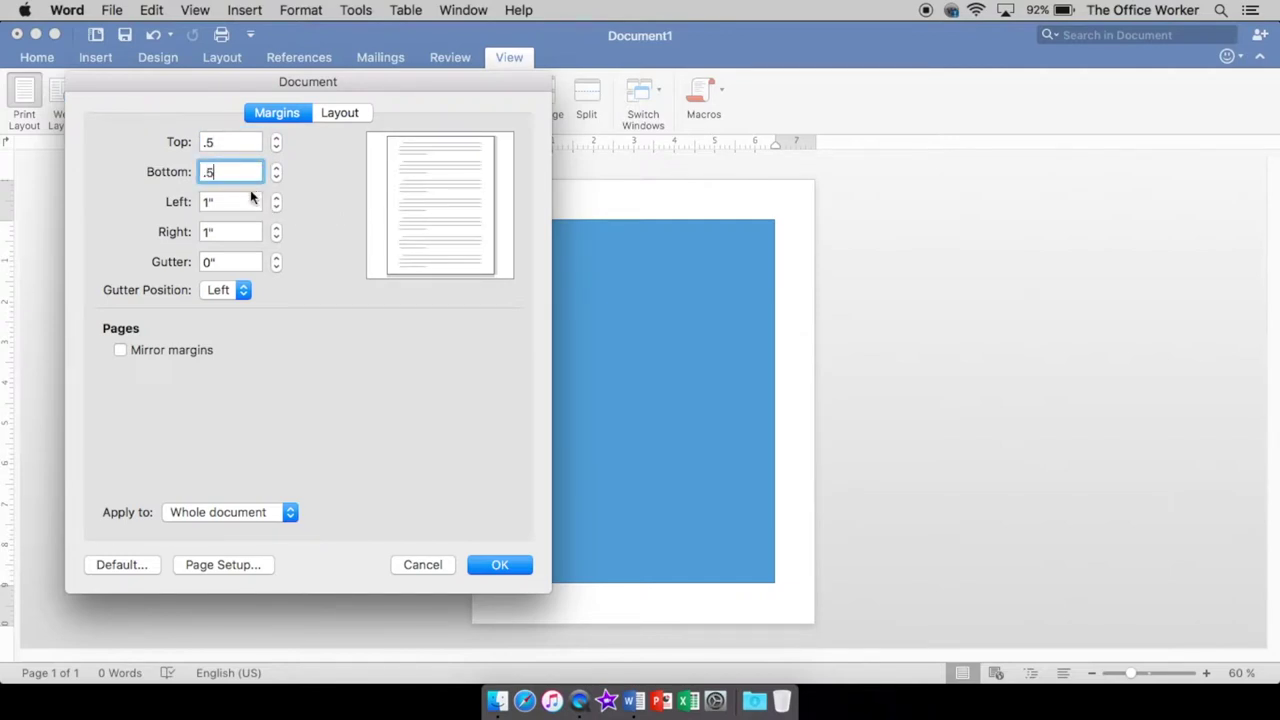
key(Tab)
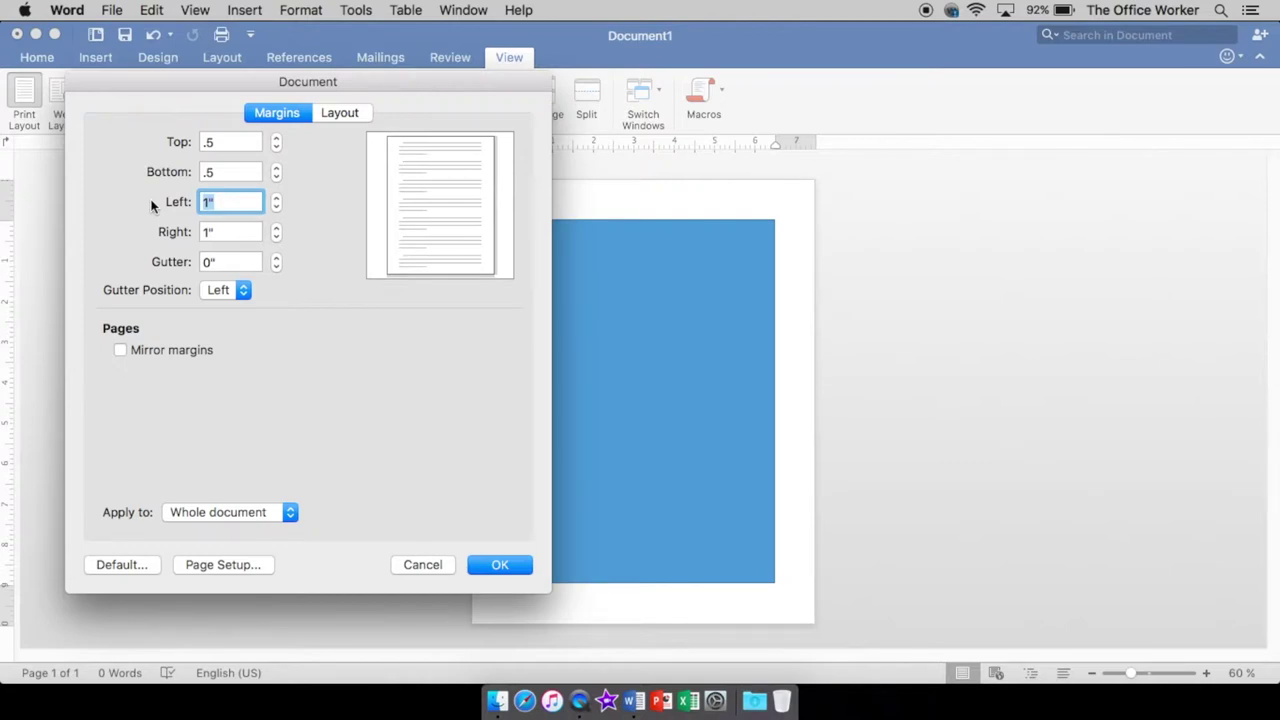
Step: Set the left margin to 0.75 inch and the right margin to 2 inches
key(BackSpace)
text(.75)
key(Tab)
key(BackSpace)
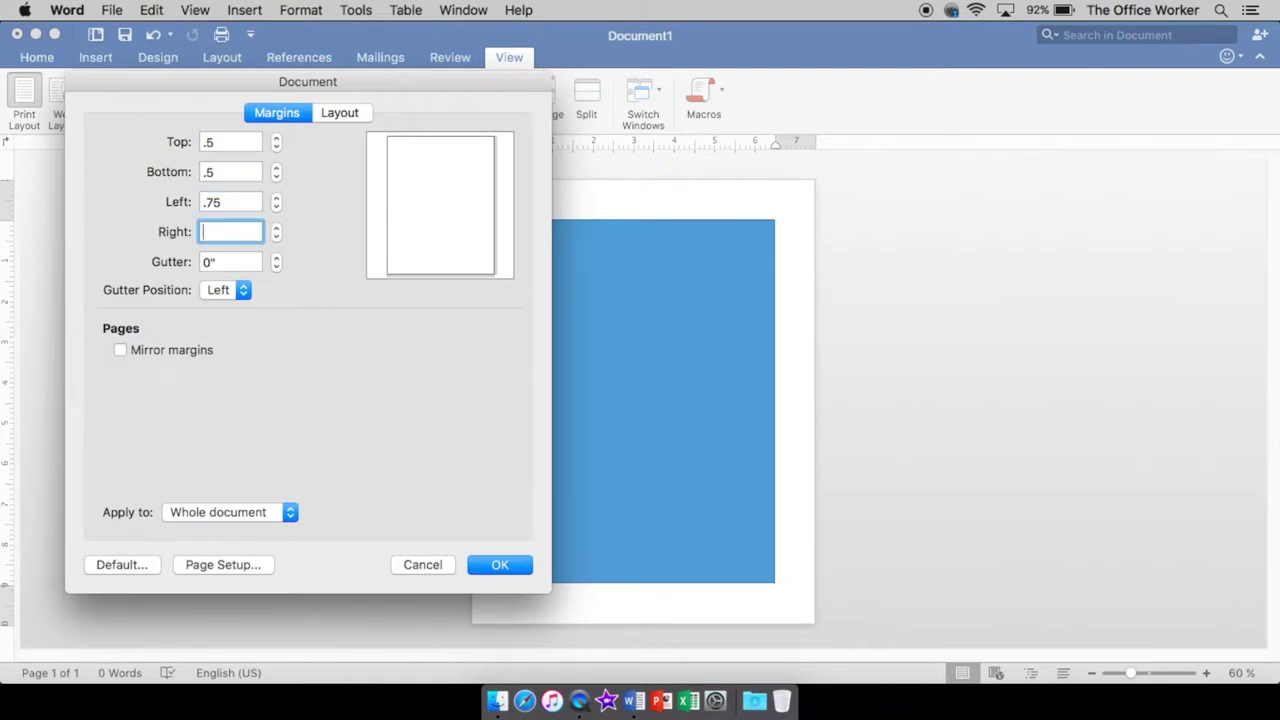
text(2)
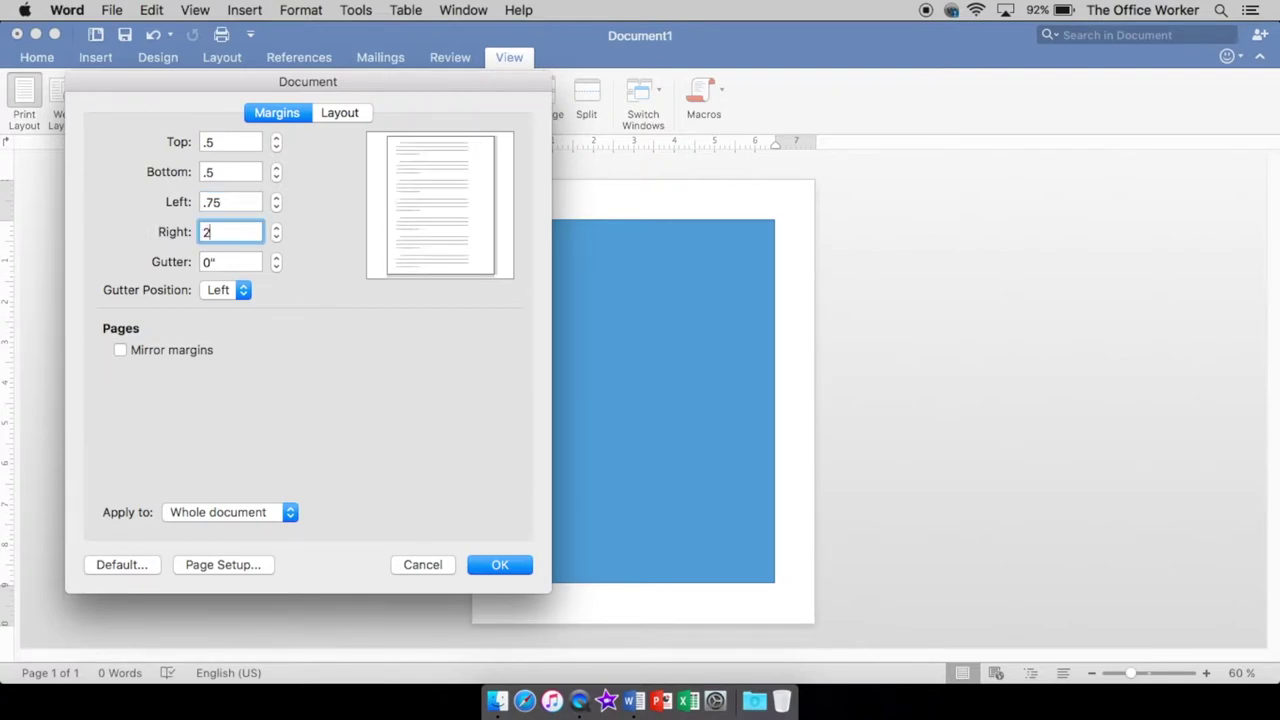
Step: Set the bottom margin to 1 inch and apply the margins to the whole document
click(208, 172)
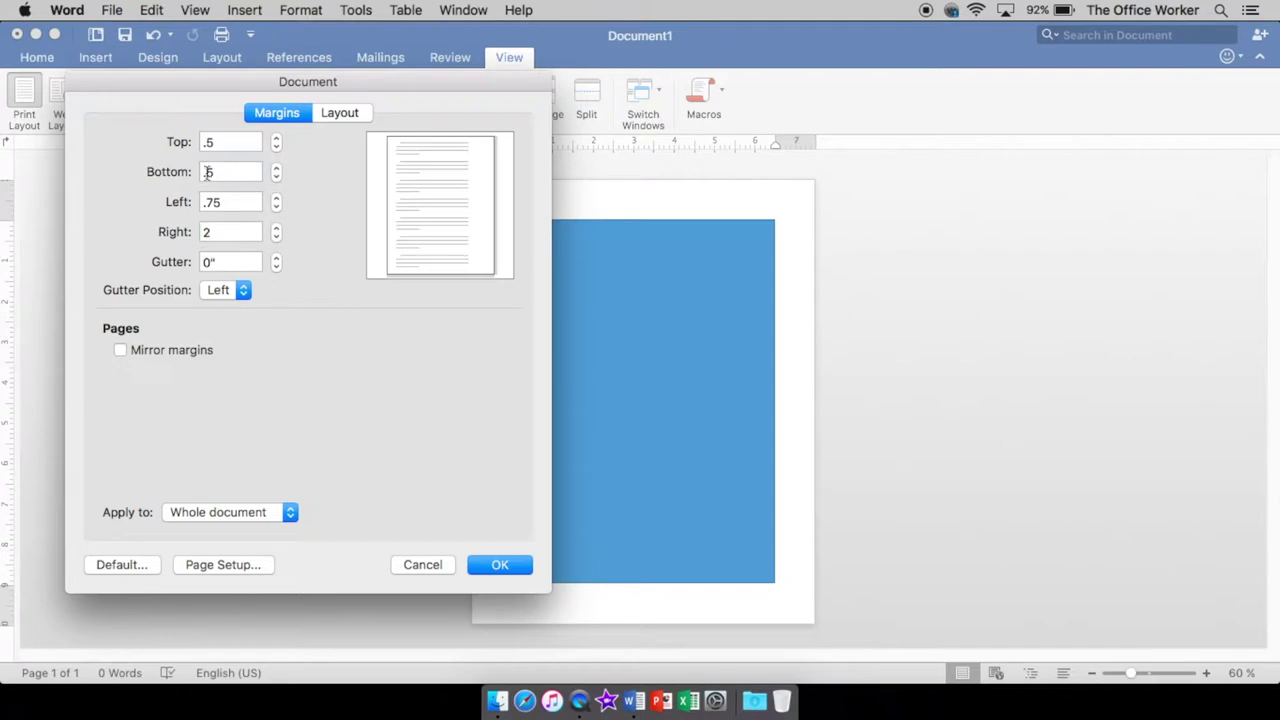
text(1)
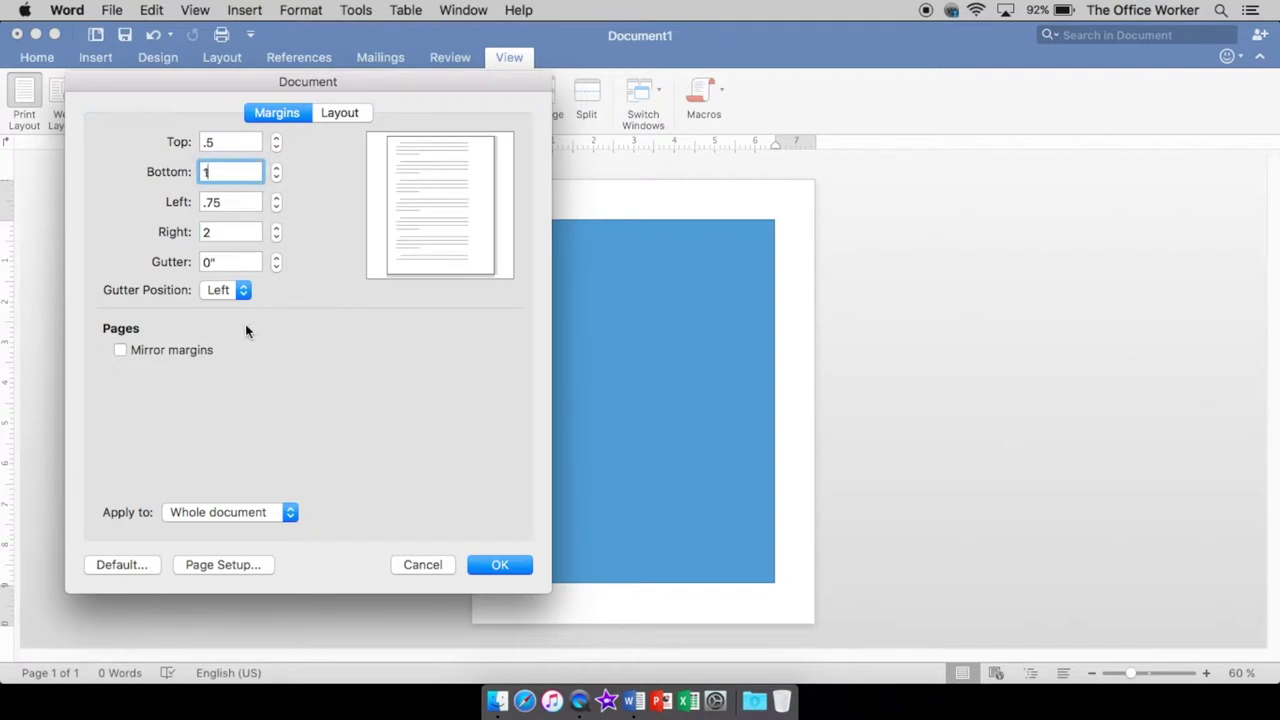
click(505, 565)
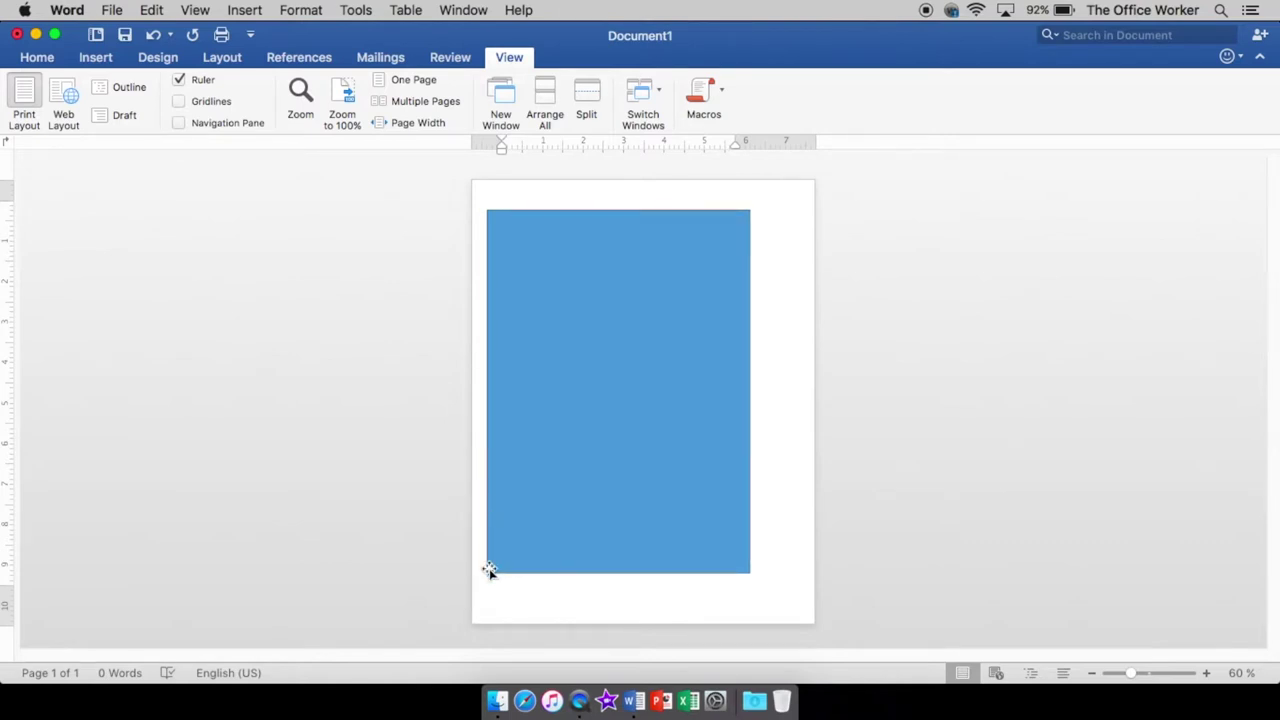
Step: Align the blue rectangle to the horizontal center and vertical middle relative to the margins
click(592, 300)
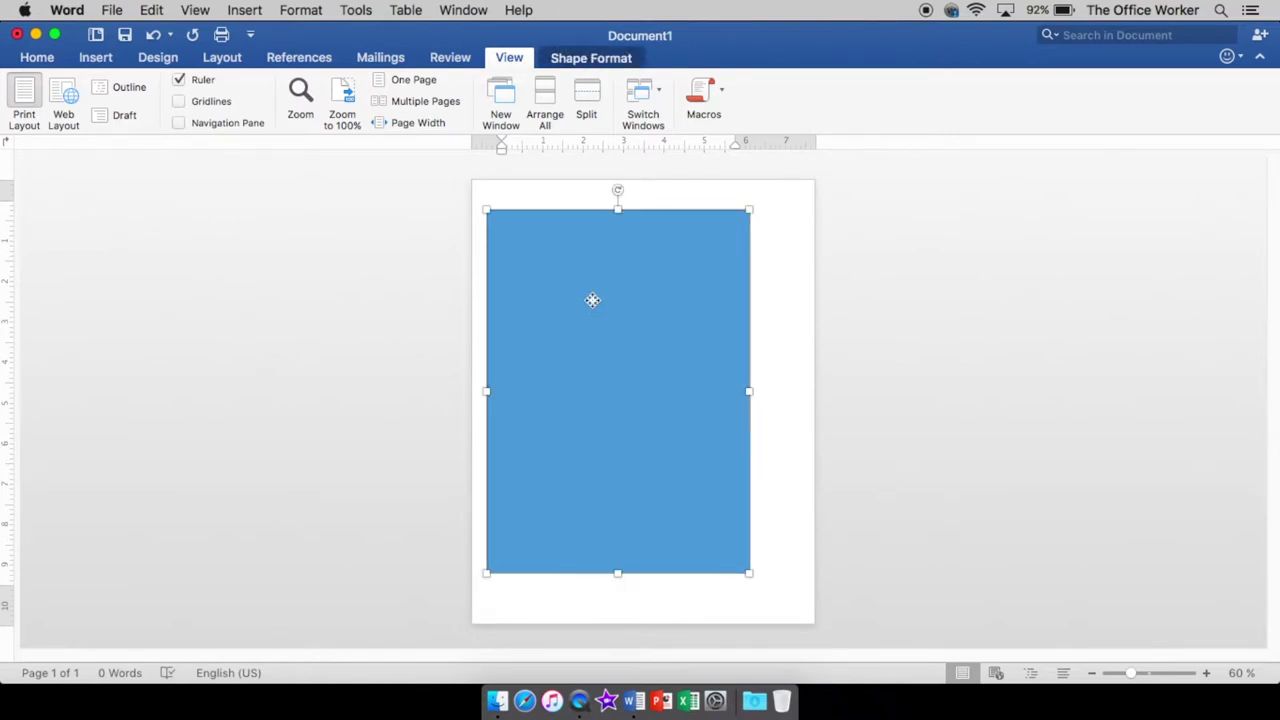
click(568, 60)
click(856, 98)
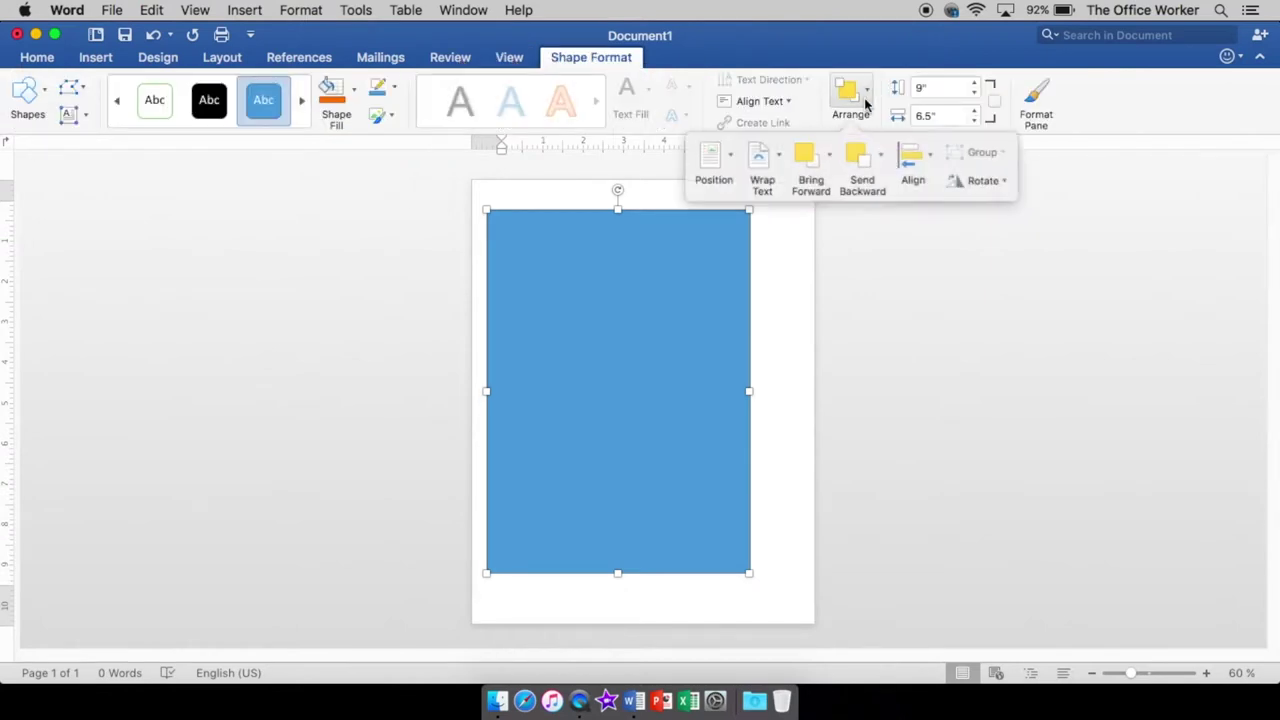
click(929, 170)
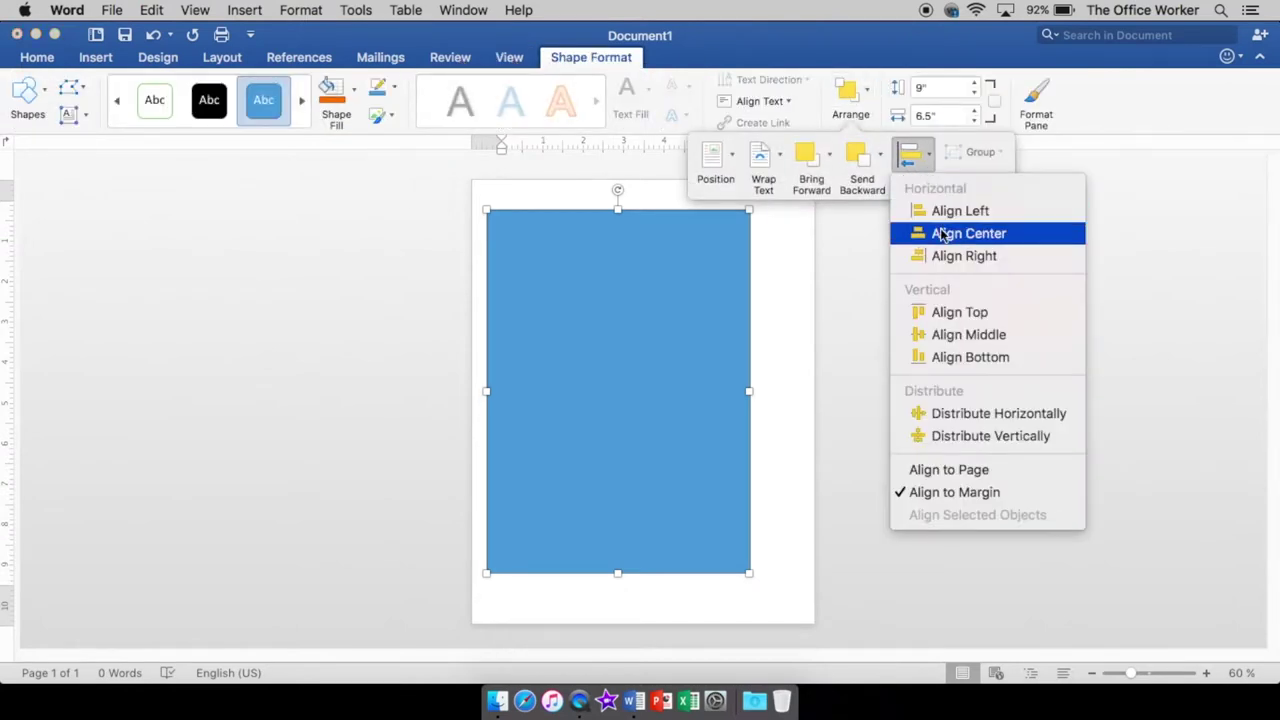
click(943, 229)
click(930, 160)
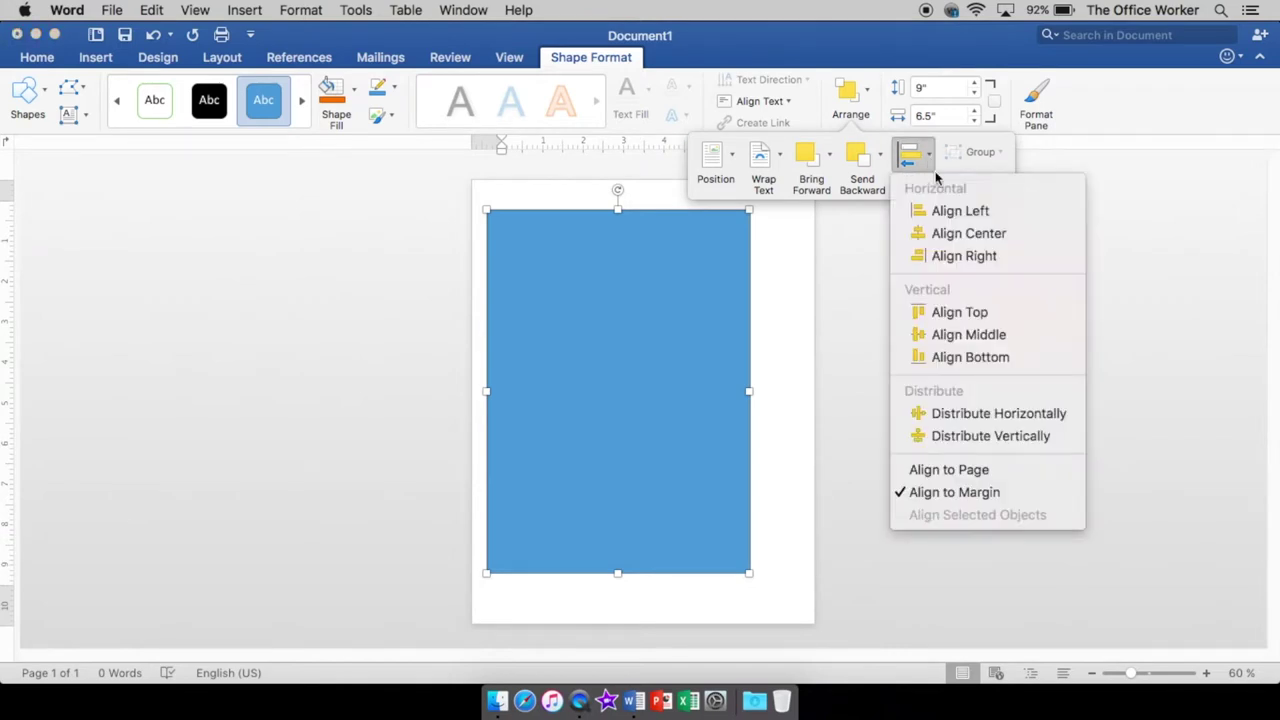
click(973, 334)
click(954, 299)
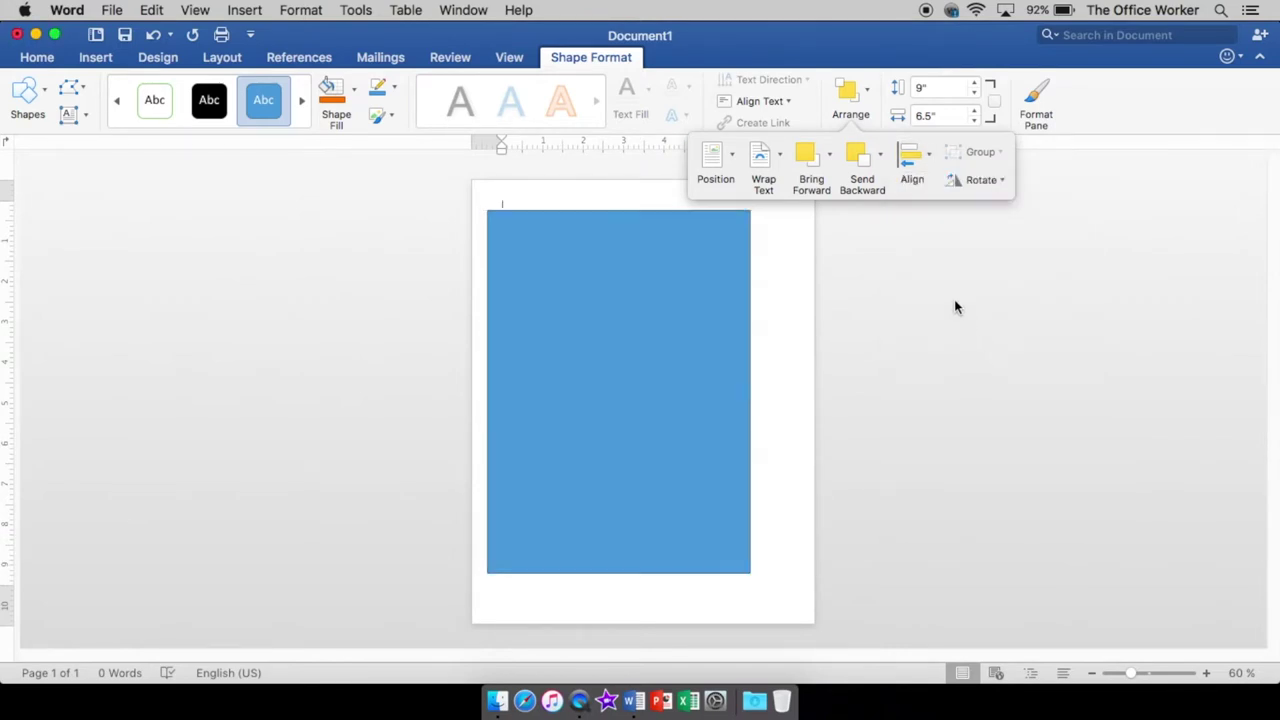
Step: Reopen the document's margin settings, move the dialog clear of the page, and set the bottom margin to 0.5 inch
click(691, 342)
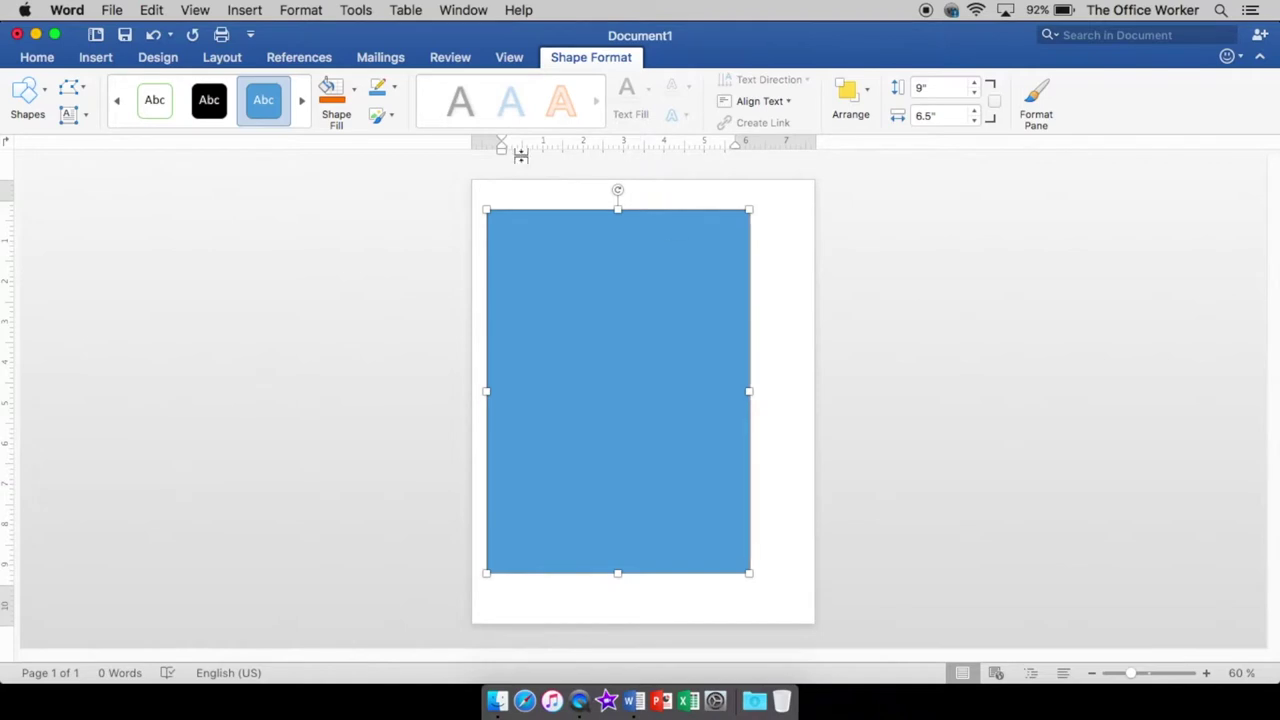
double_click(486, 147)
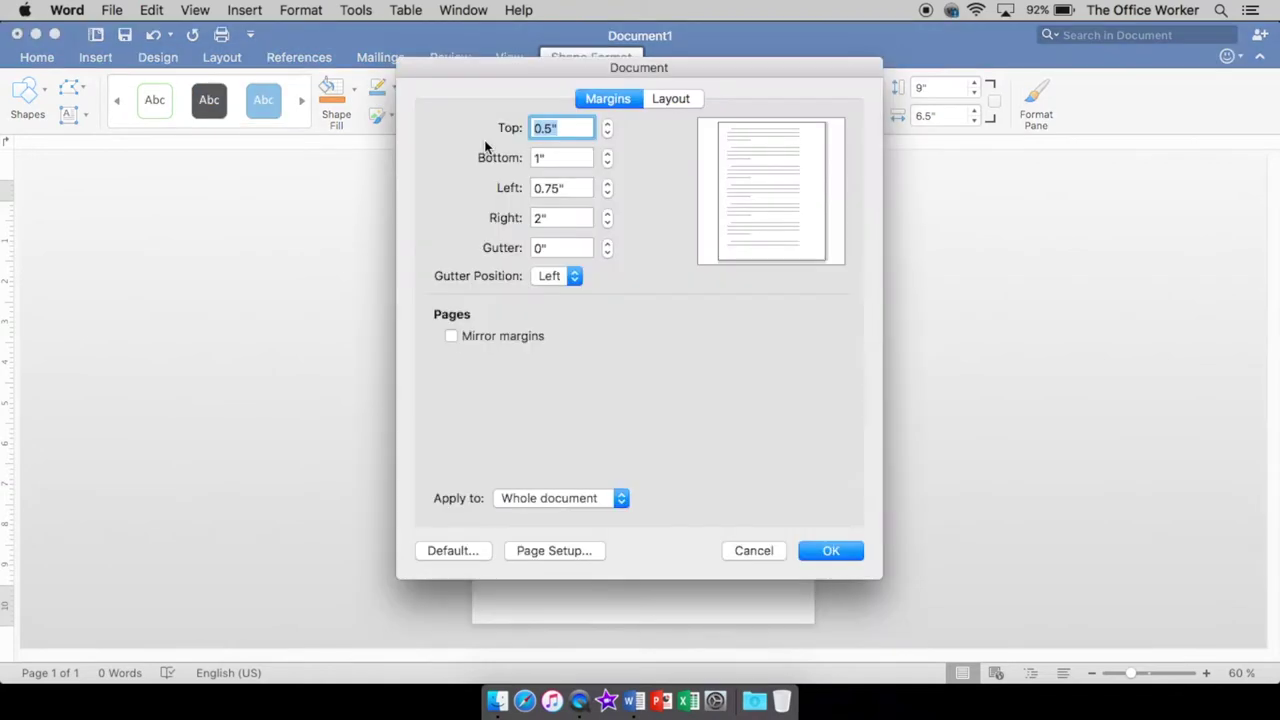
drag(520, 83, 982, 160)
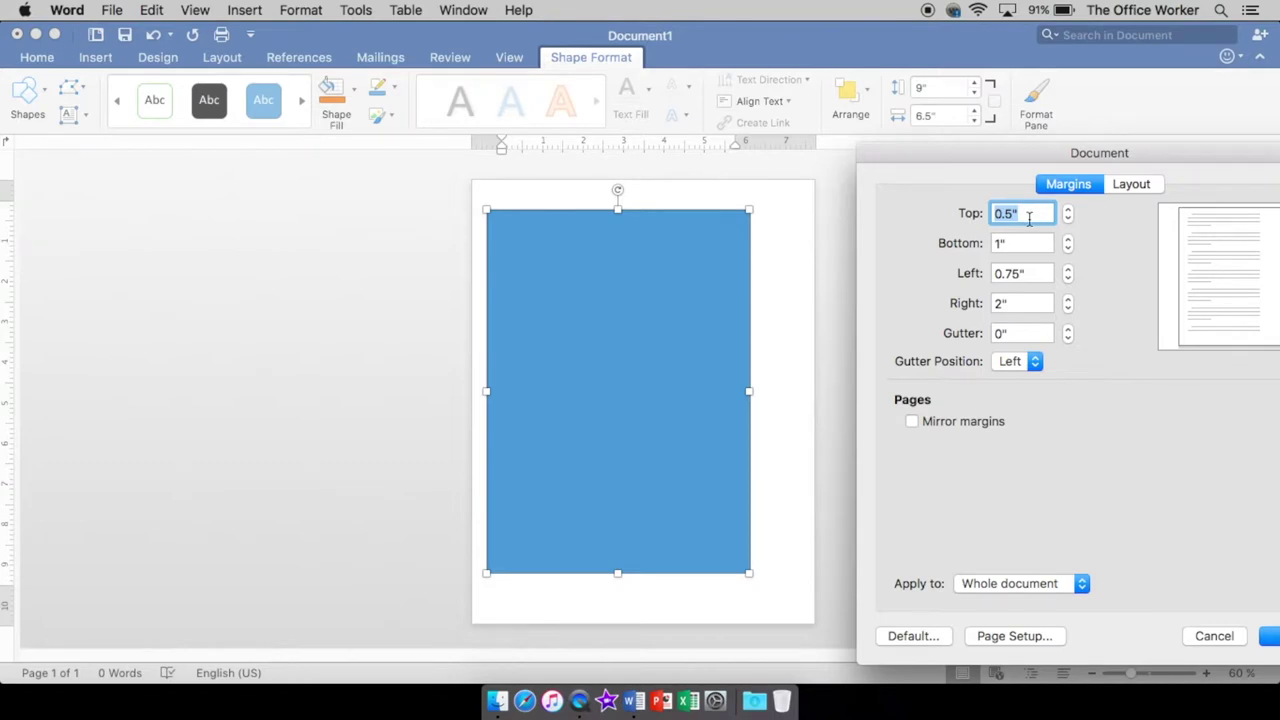
key(Tab)
text(.5)
key(Tab)
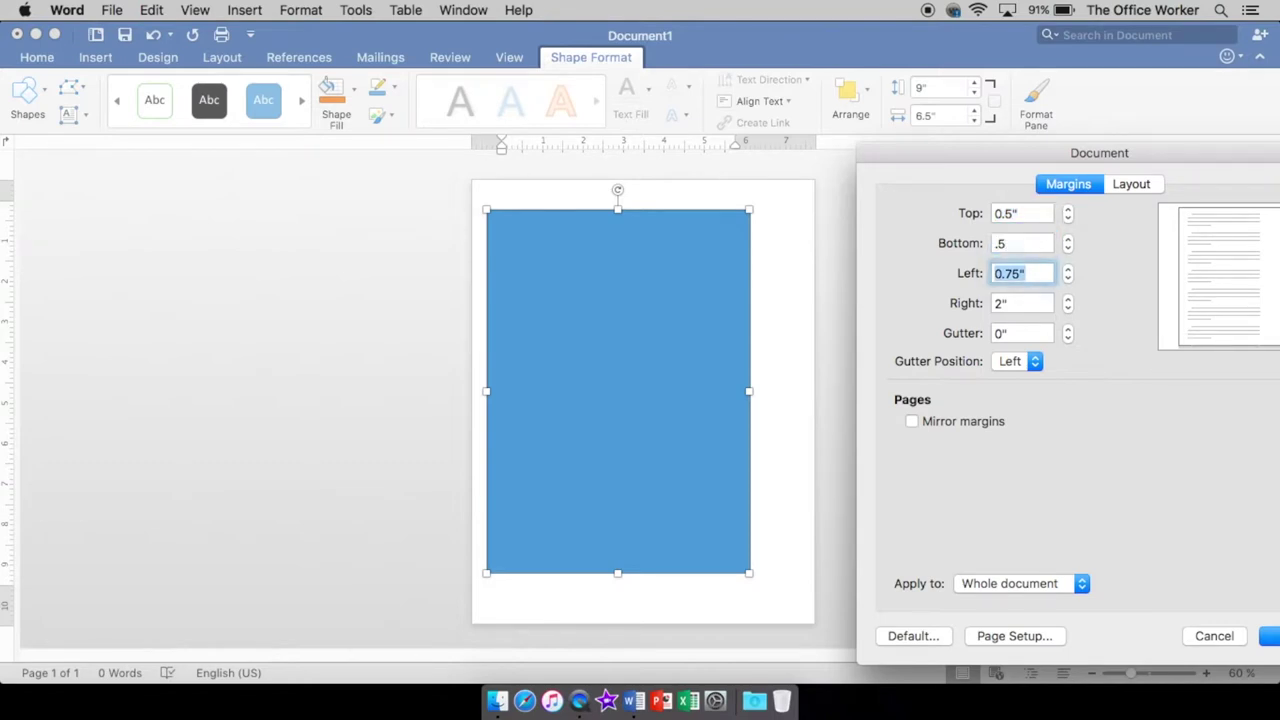
Step: Set the left and right margins to 0.5 inch and apply the margins, letting Word fix those outside the printable area
text(.5)
key(Tab)
text(.5)
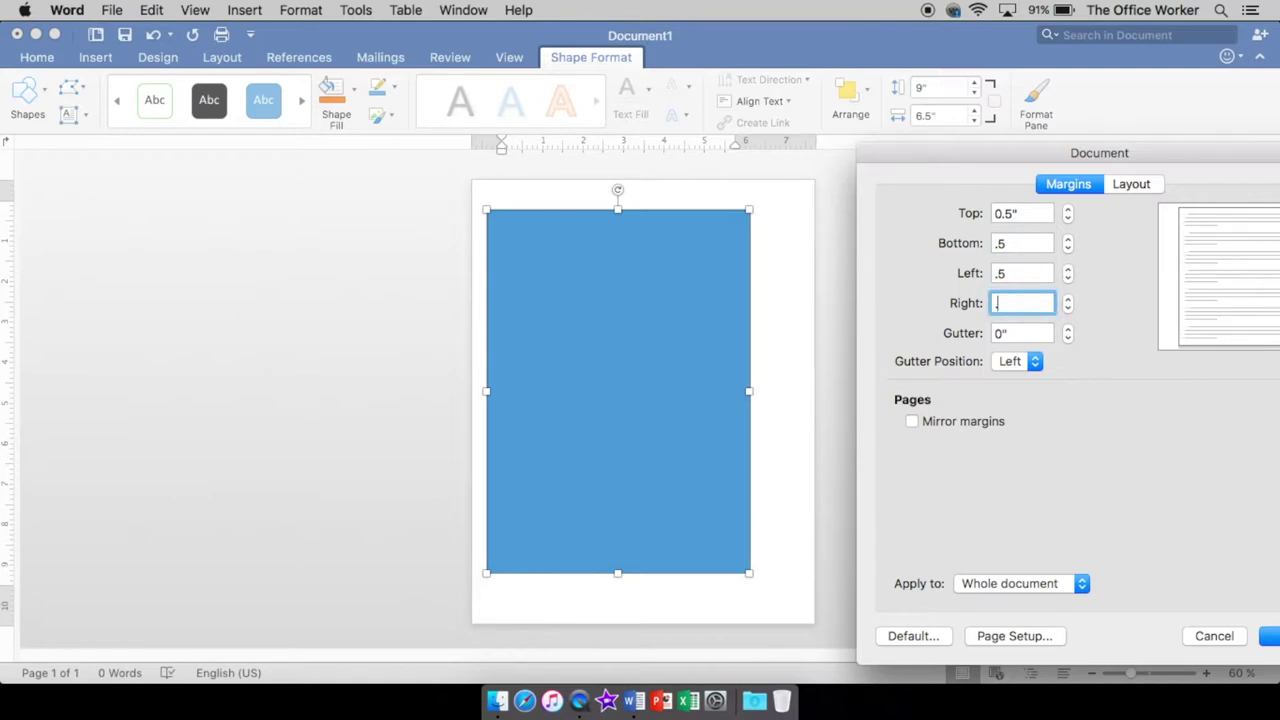
key(Tab)
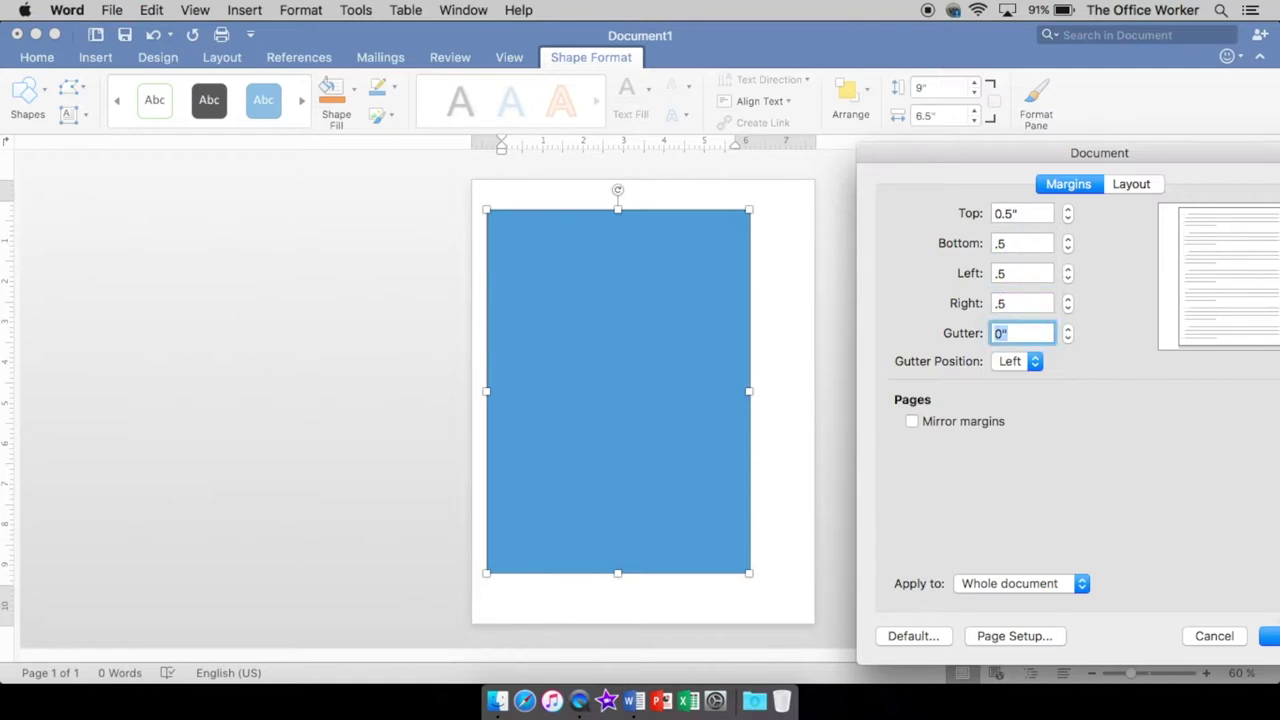
click(1271, 637)
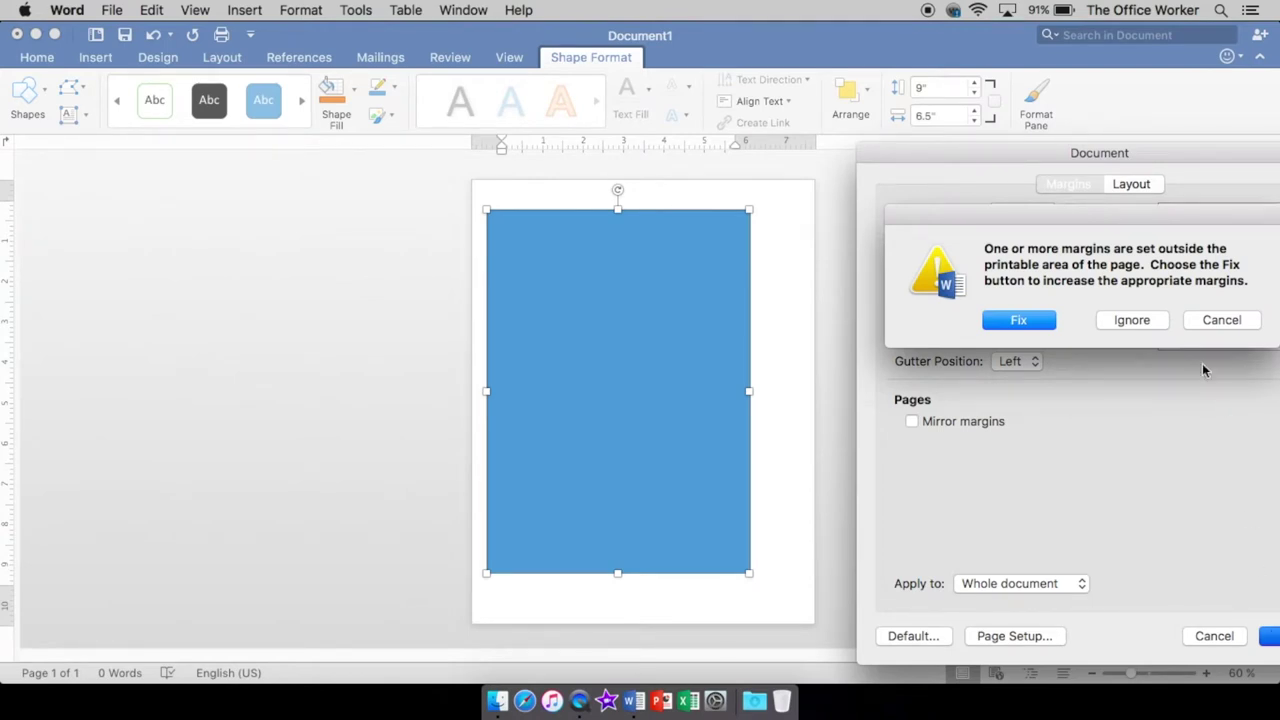
click(1030, 328)
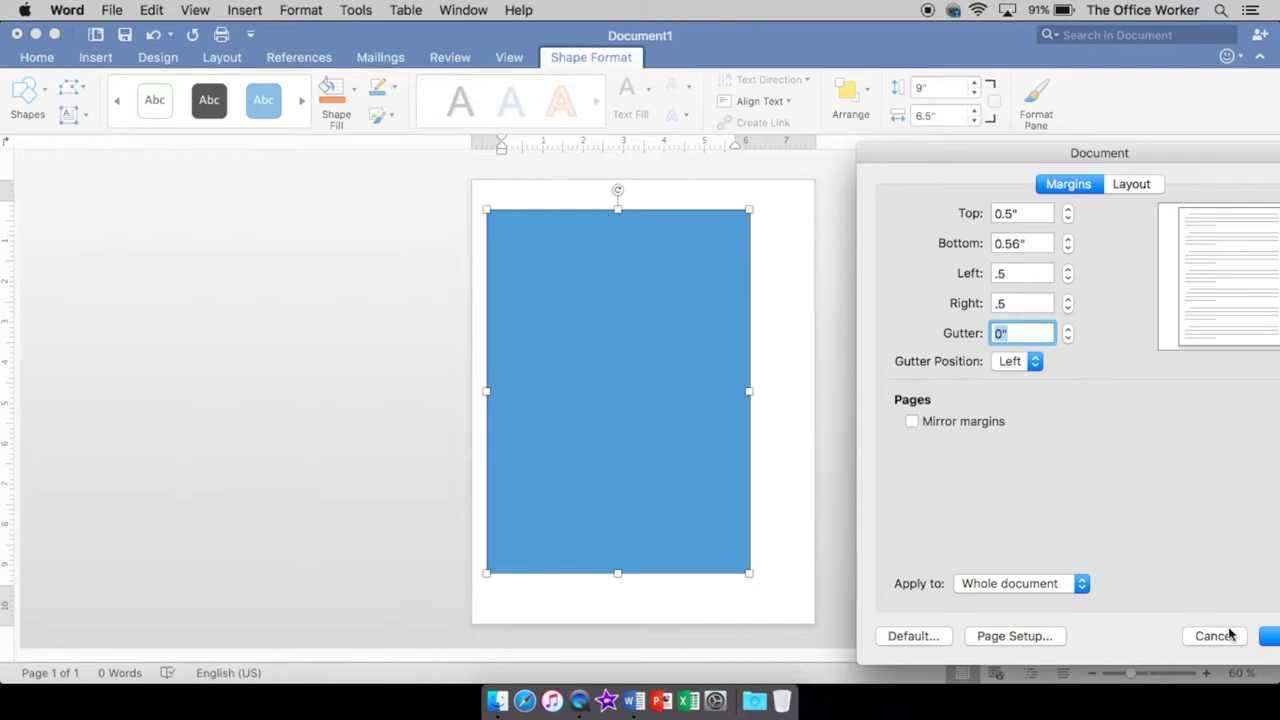
click(1271, 638)
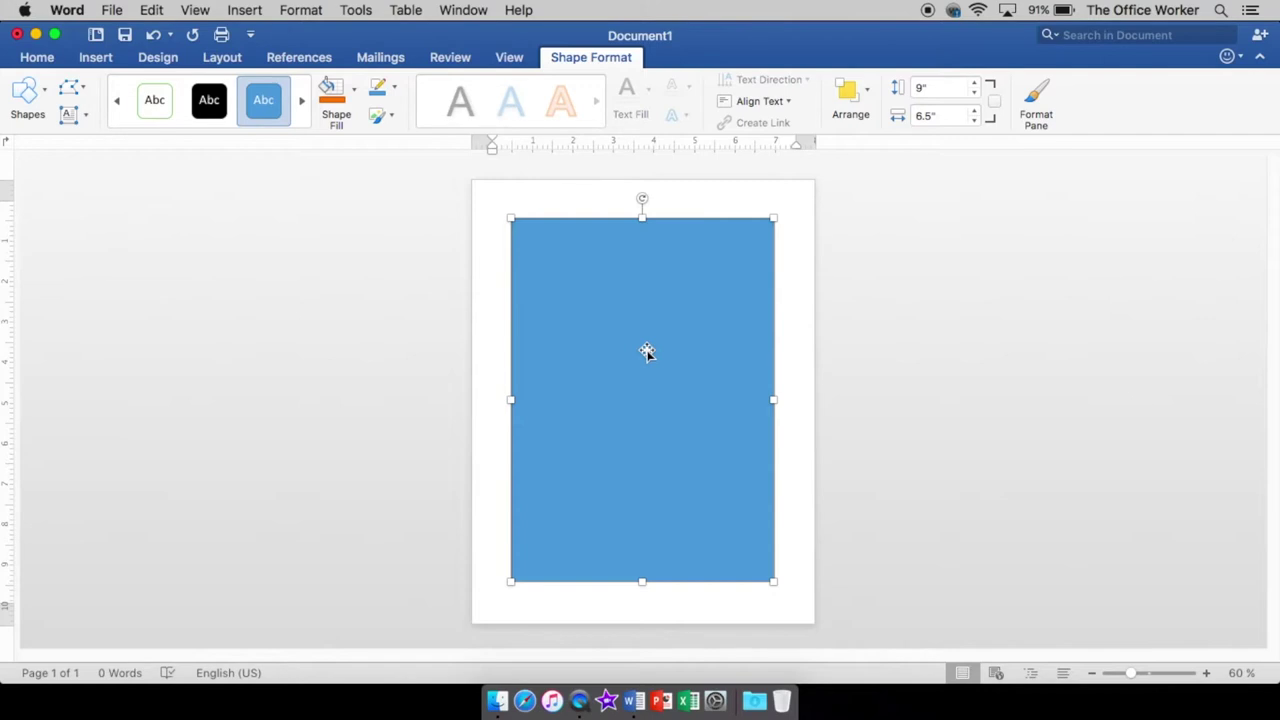
Step: Examine the header and footer distances from the page edge and compare them with the margins in the document settings
click(440, 239)
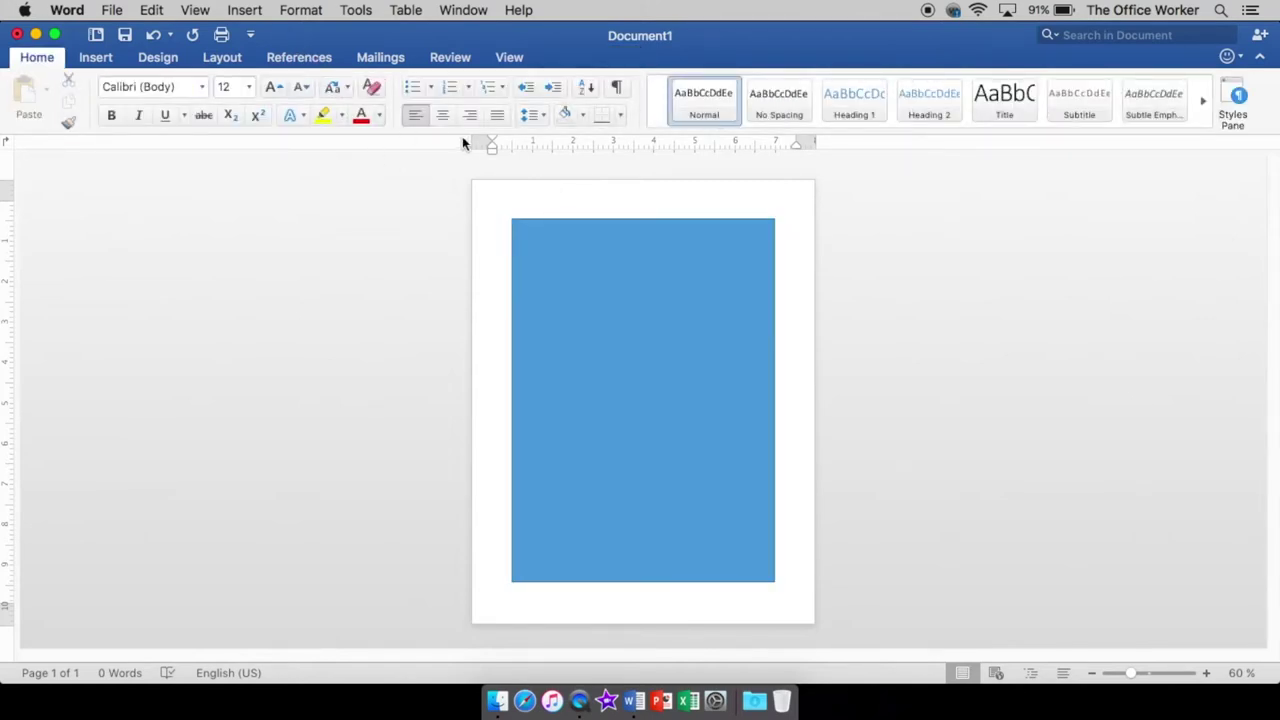
double_click(483, 148)
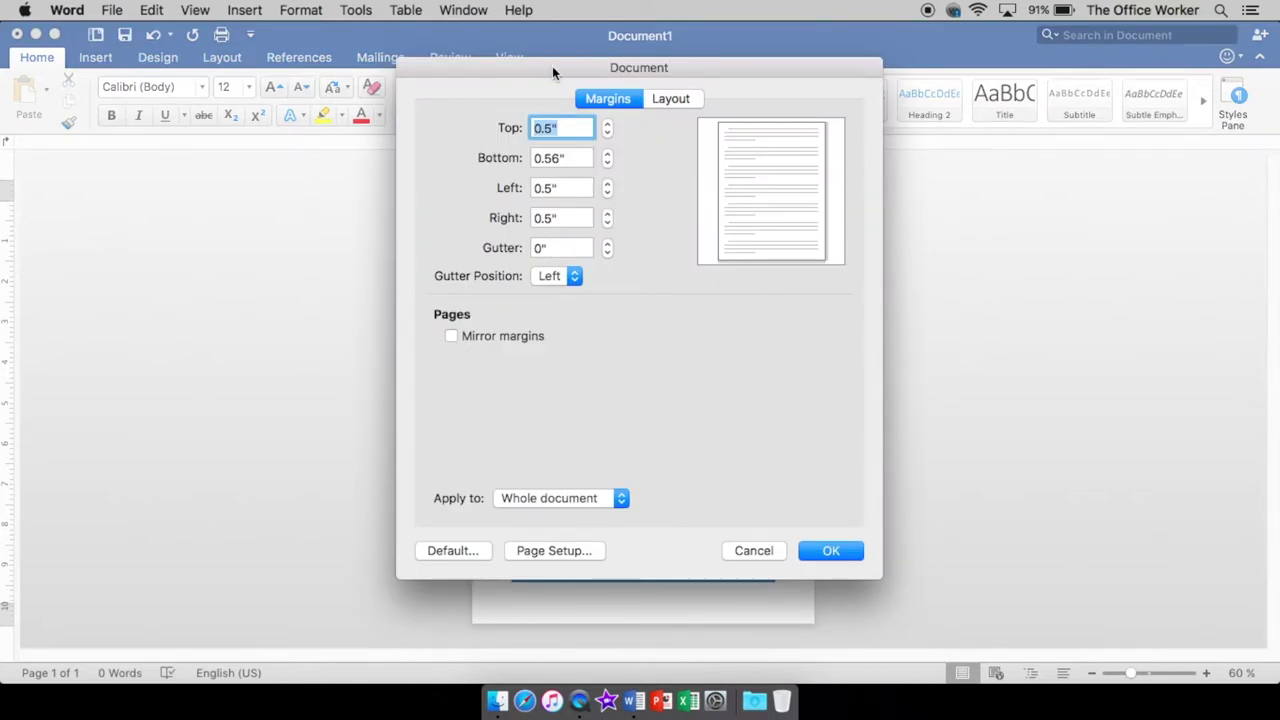
drag(553, 65, 166, 85)
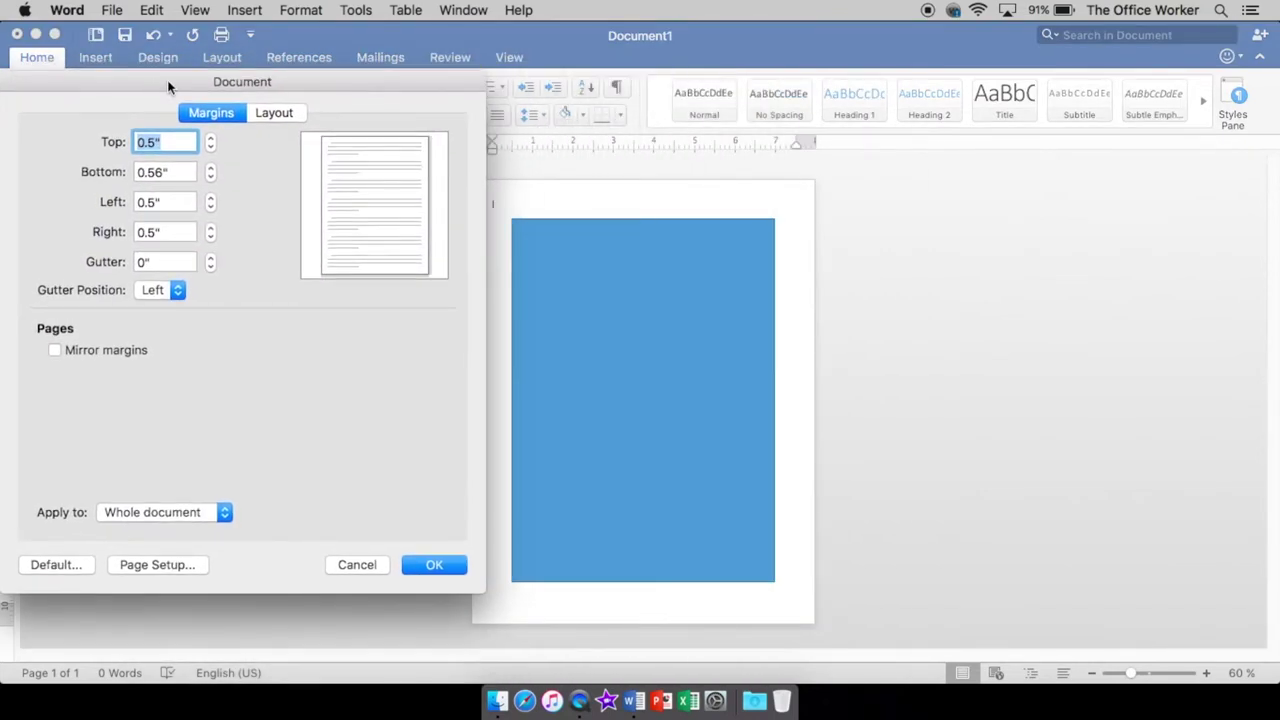
click(294, 112)
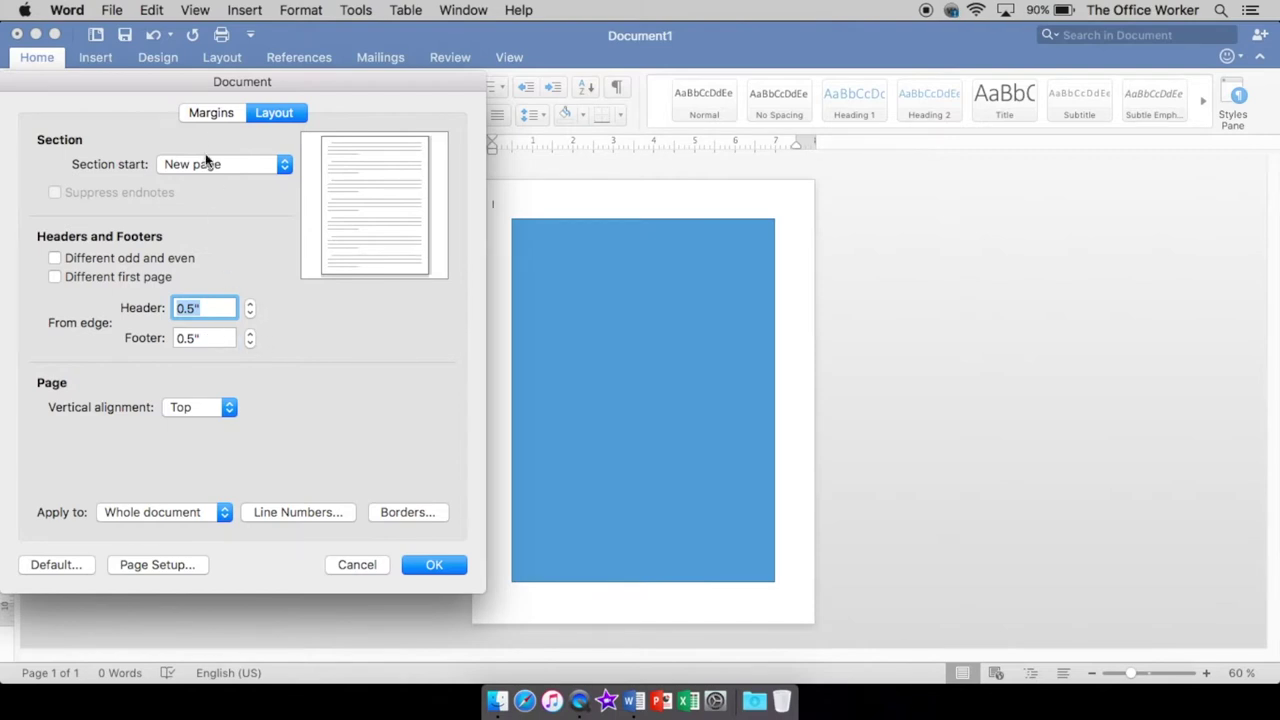
click(211, 113)
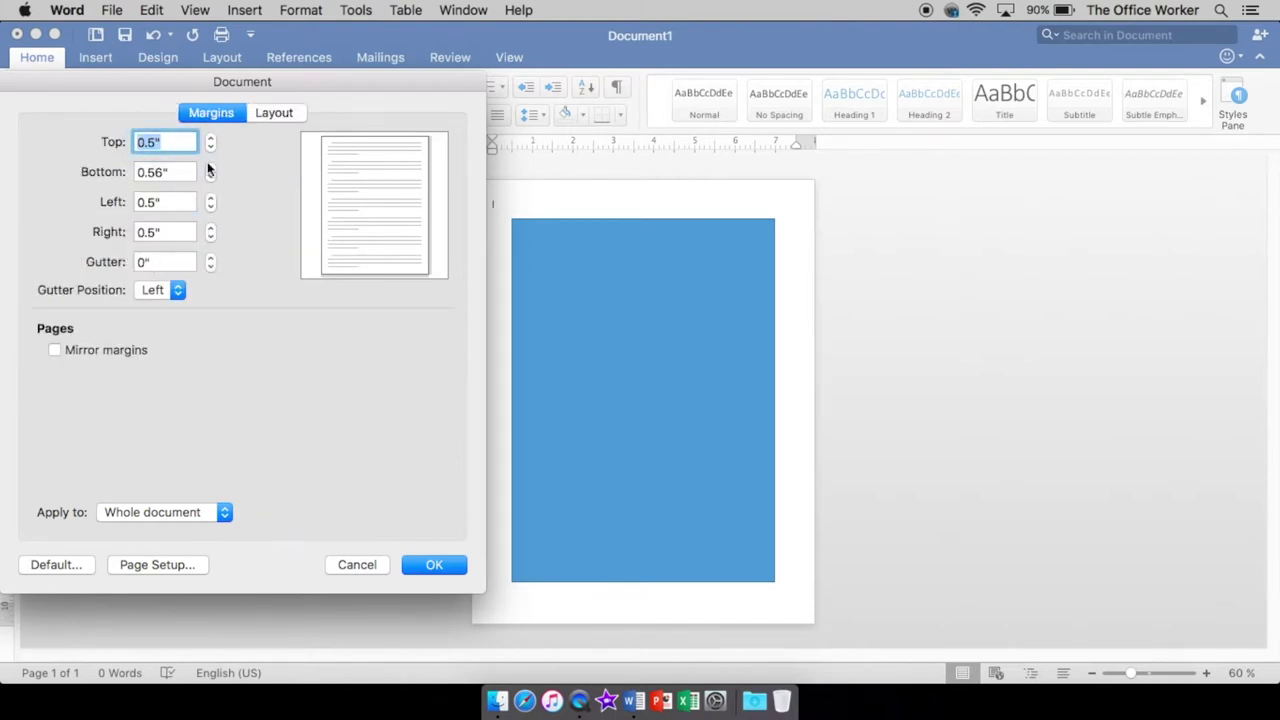
click(269, 117)
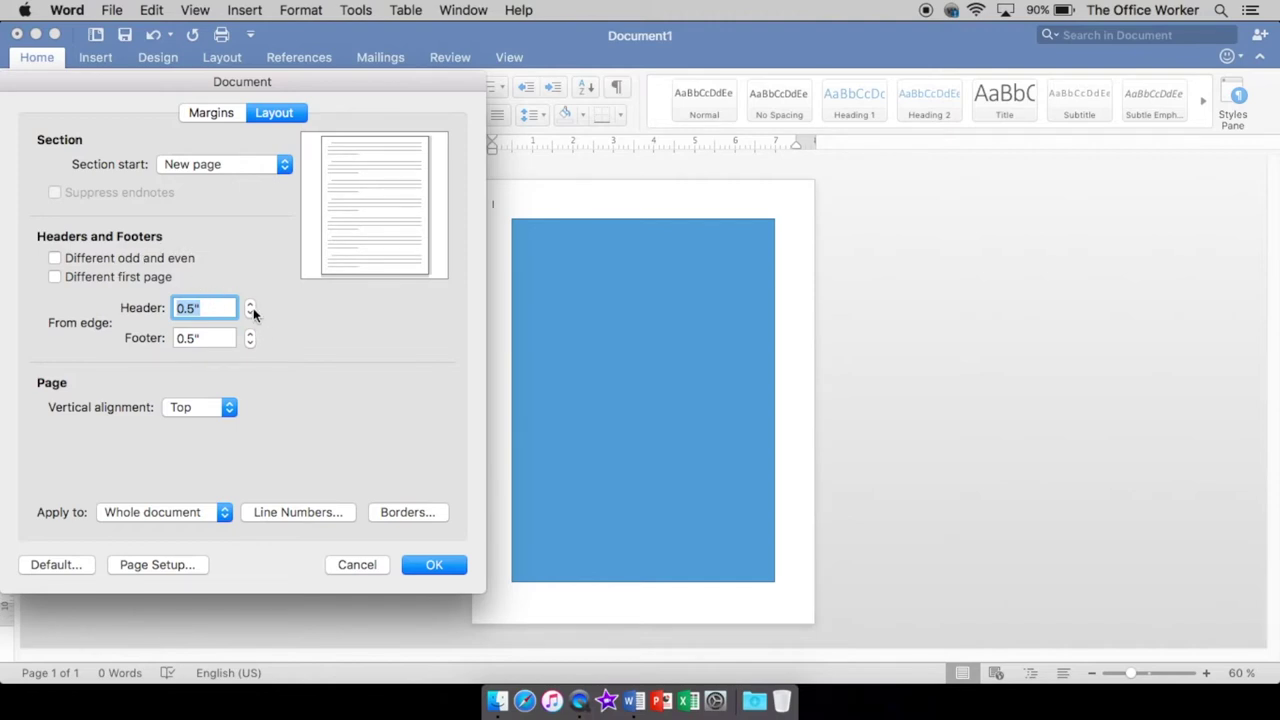
click(211, 113)
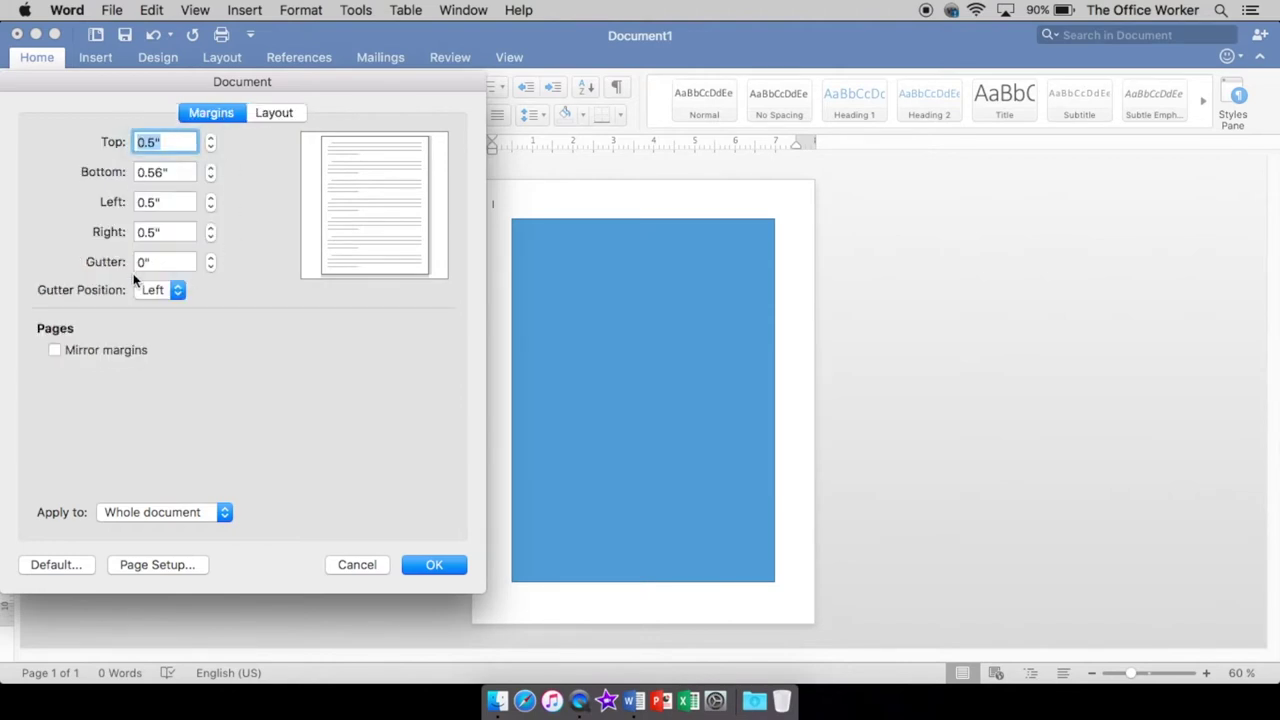
click(272, 114)
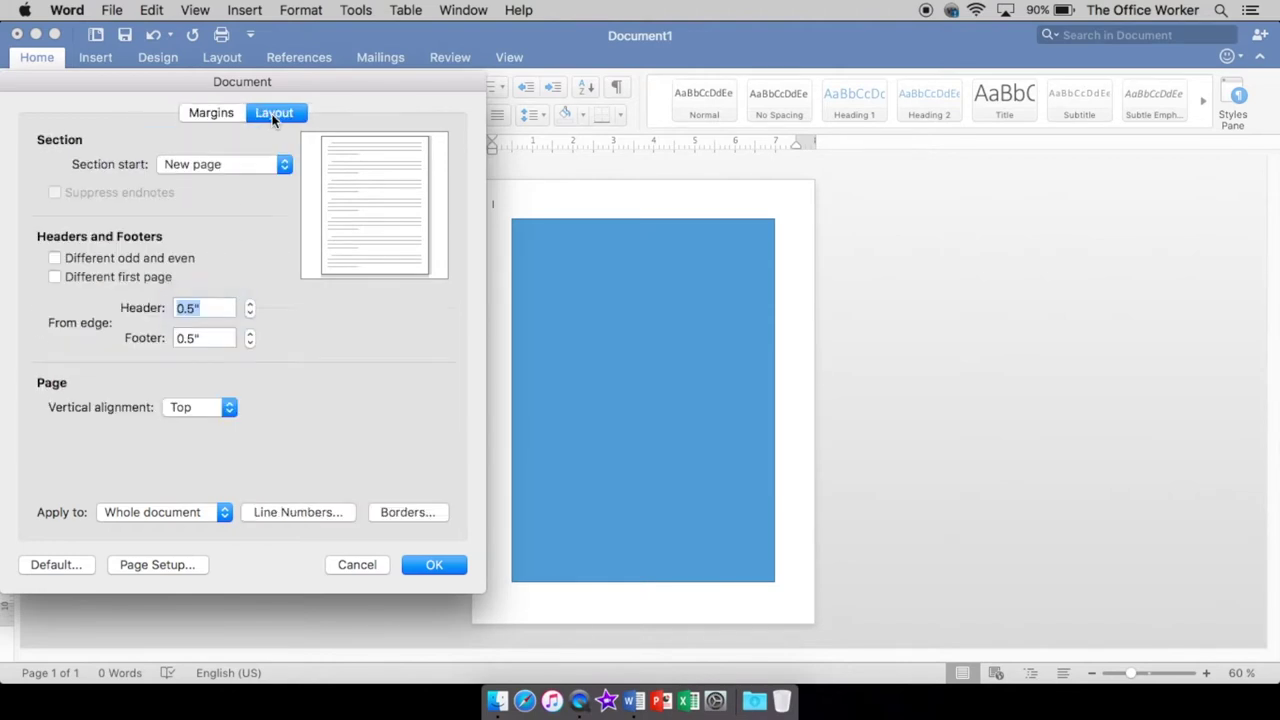
click(426, 572)
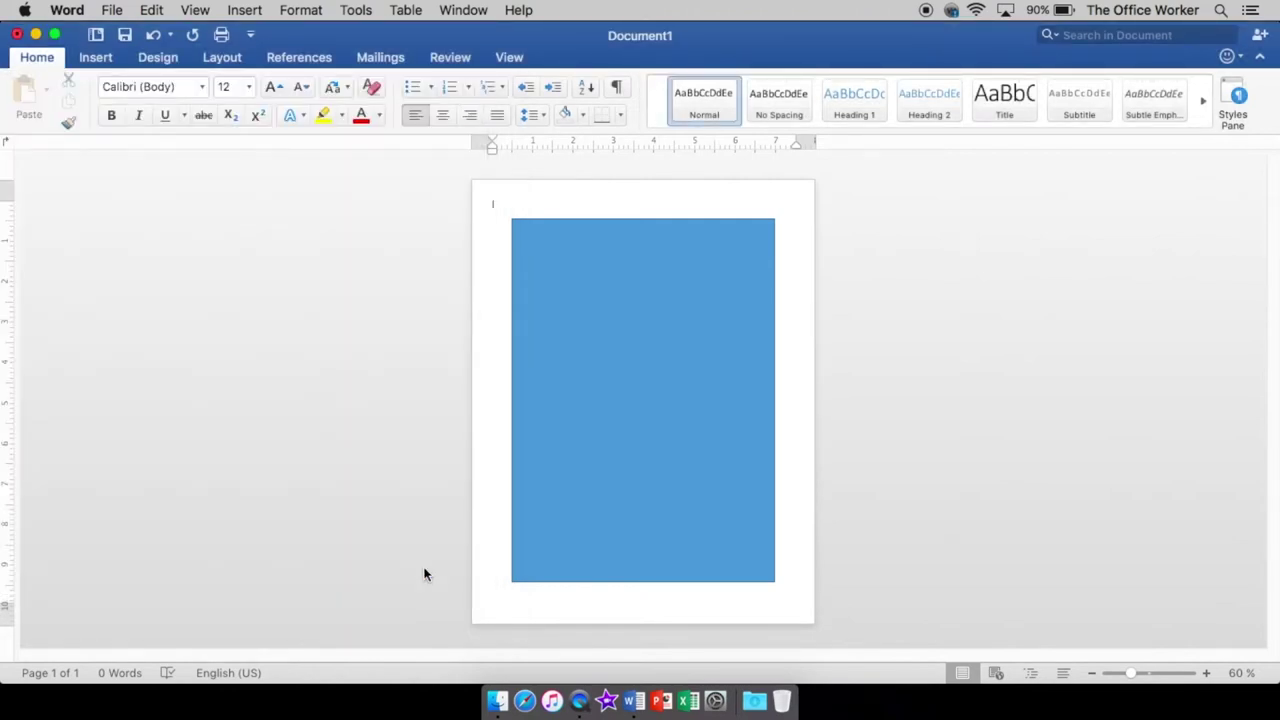
Step: Use custom margins to set the top, bottom, left and right margins to 1 inch for the whole document
click(230, 60)
click(38, 98)
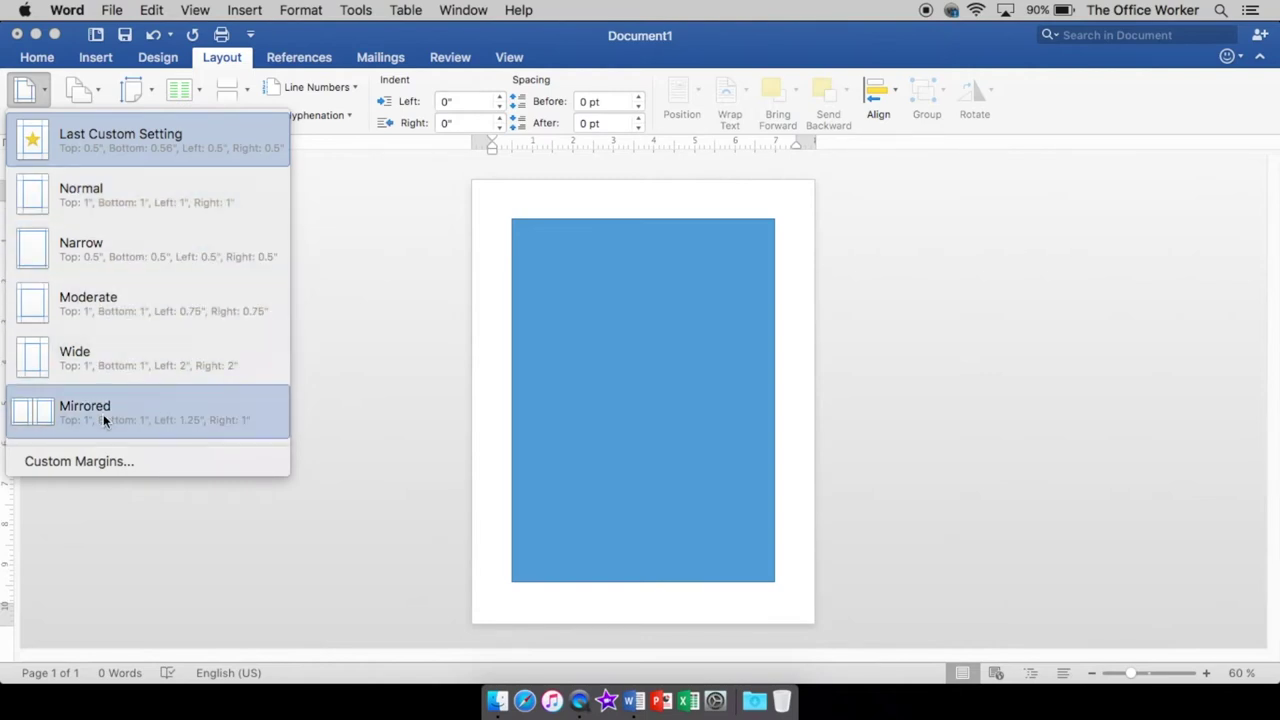
click(80, 462)
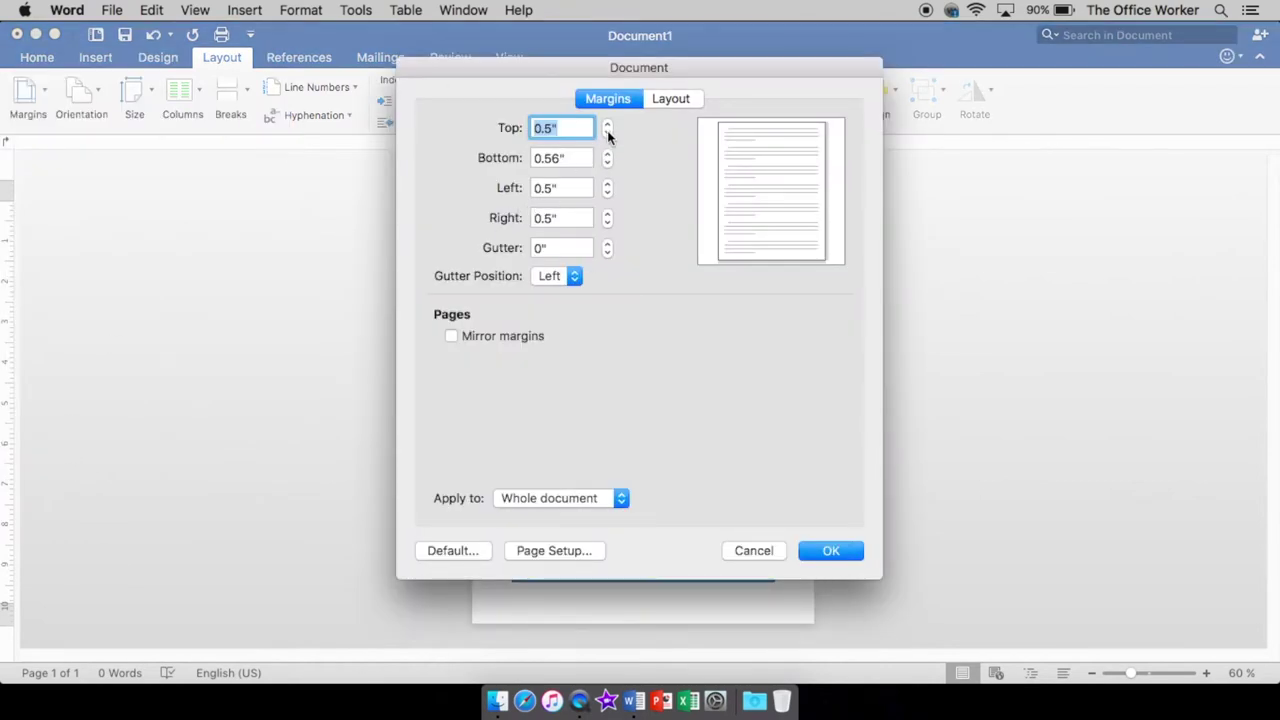
text(1)
key(Tab)
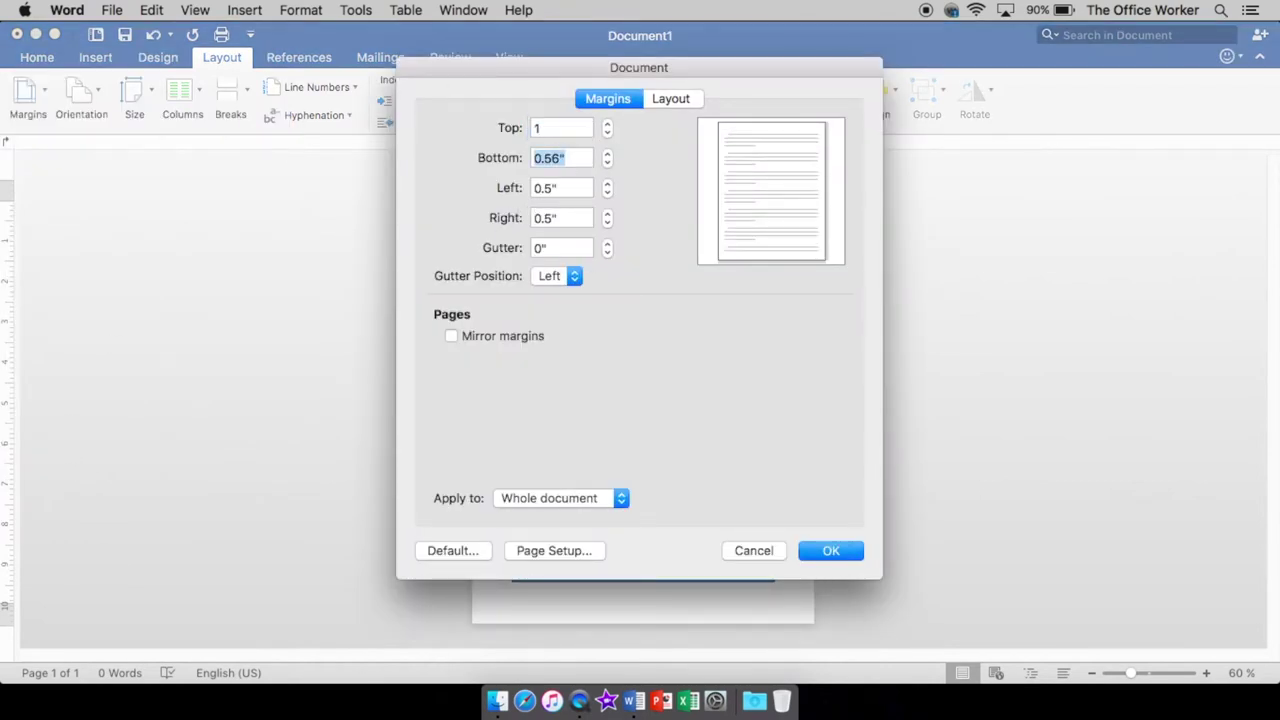
text(1)
key(Tab)
text(1)
key(Tab)
text(1)
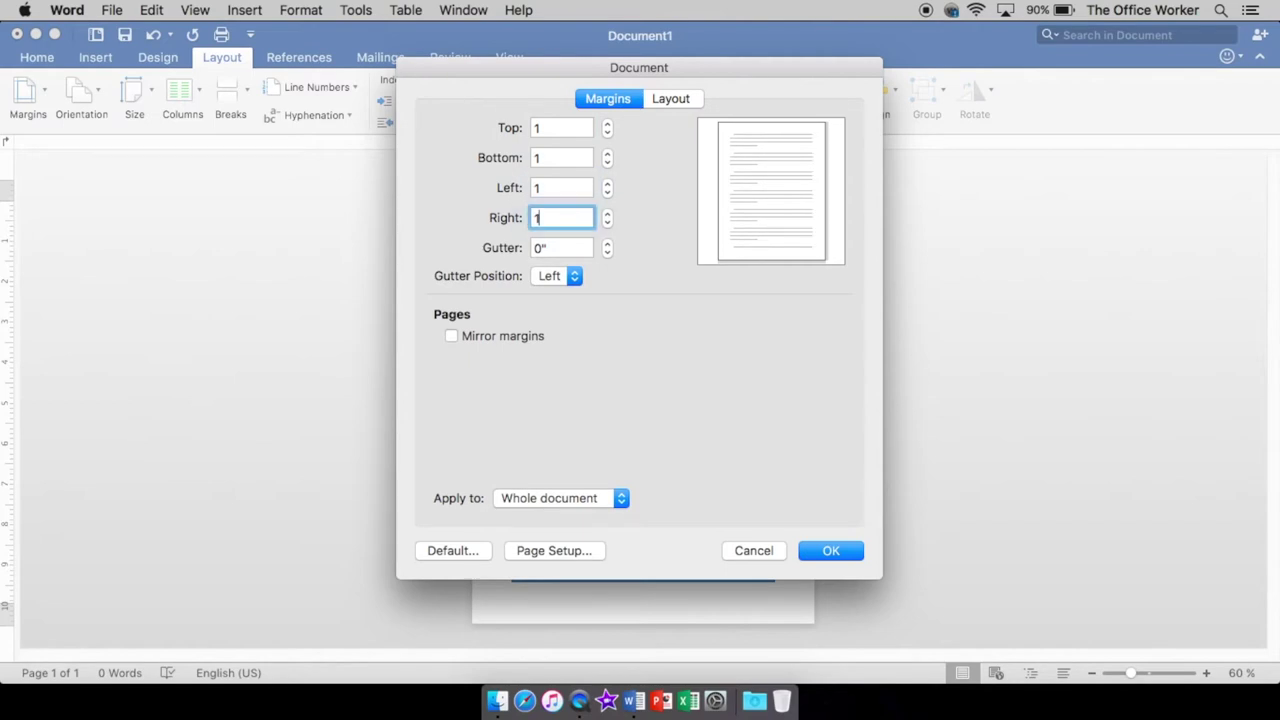
click(821, 547)
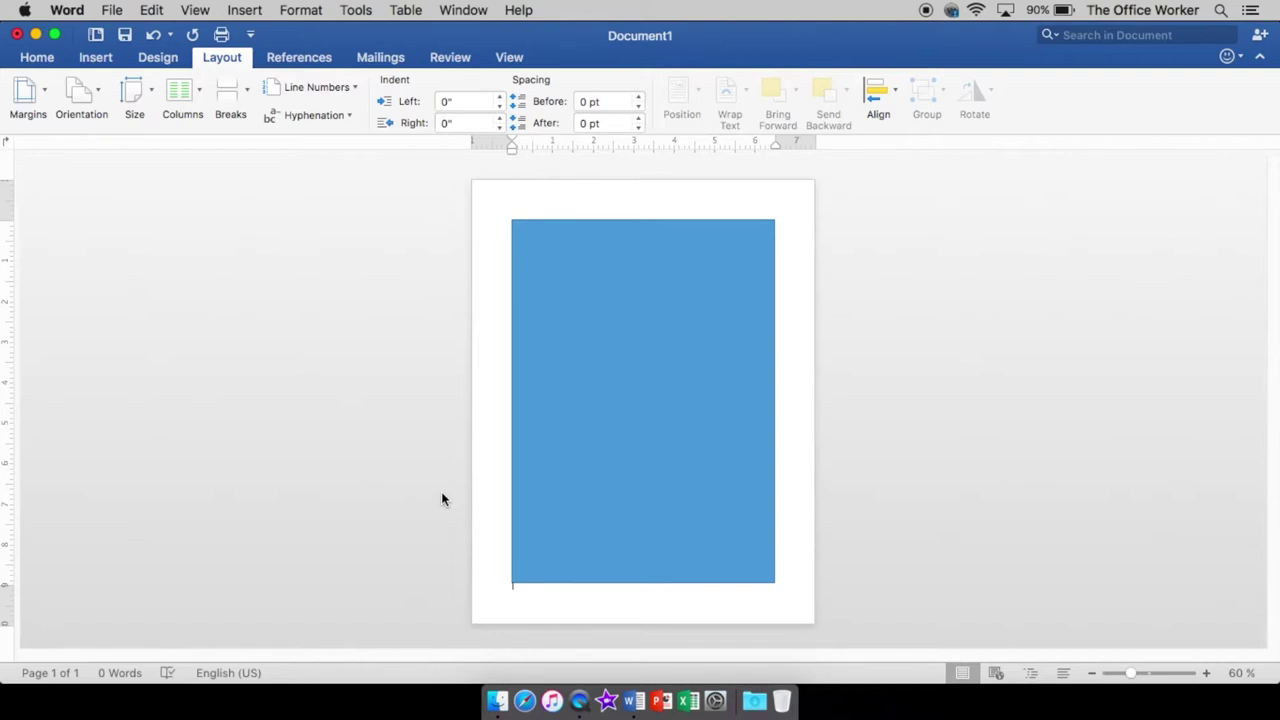
Step: Switch from the blue rectangle document to the open Document4 window
click(571, 246)
drag(504, 201, 572, 600)
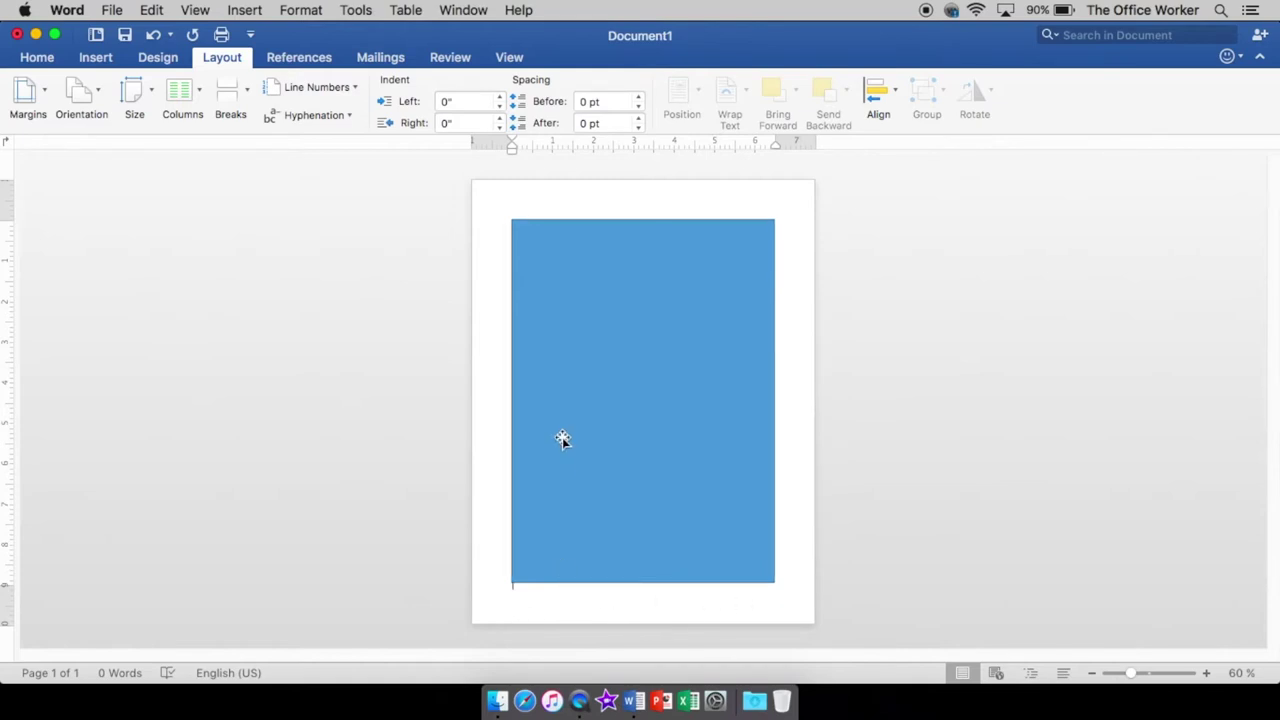
click(601, 243)
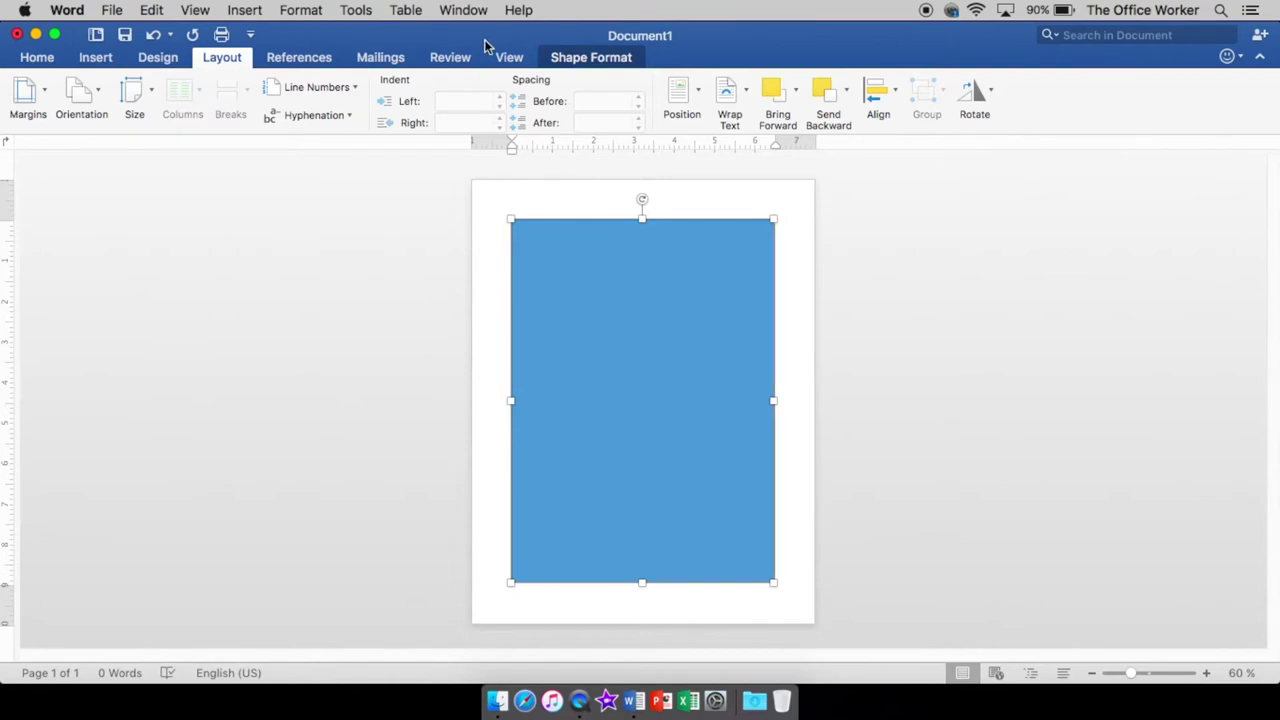
click(510, 58)
click(512, 58)
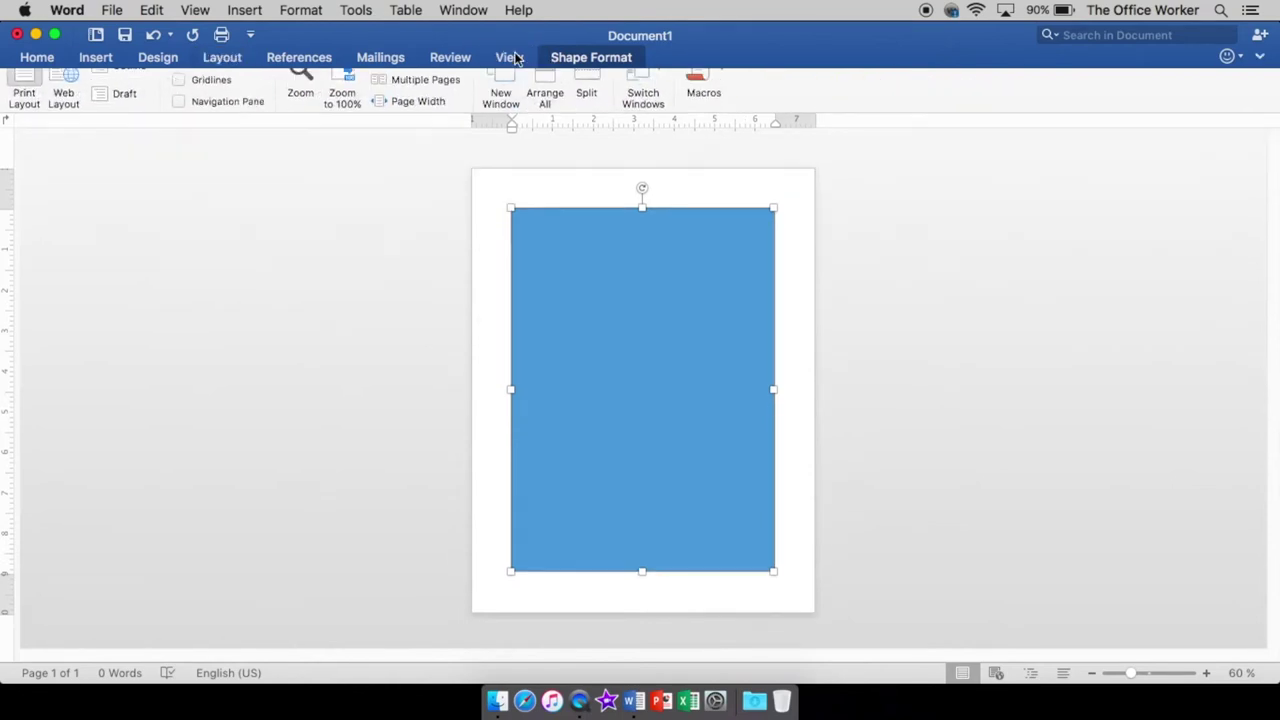
click(510, 58)
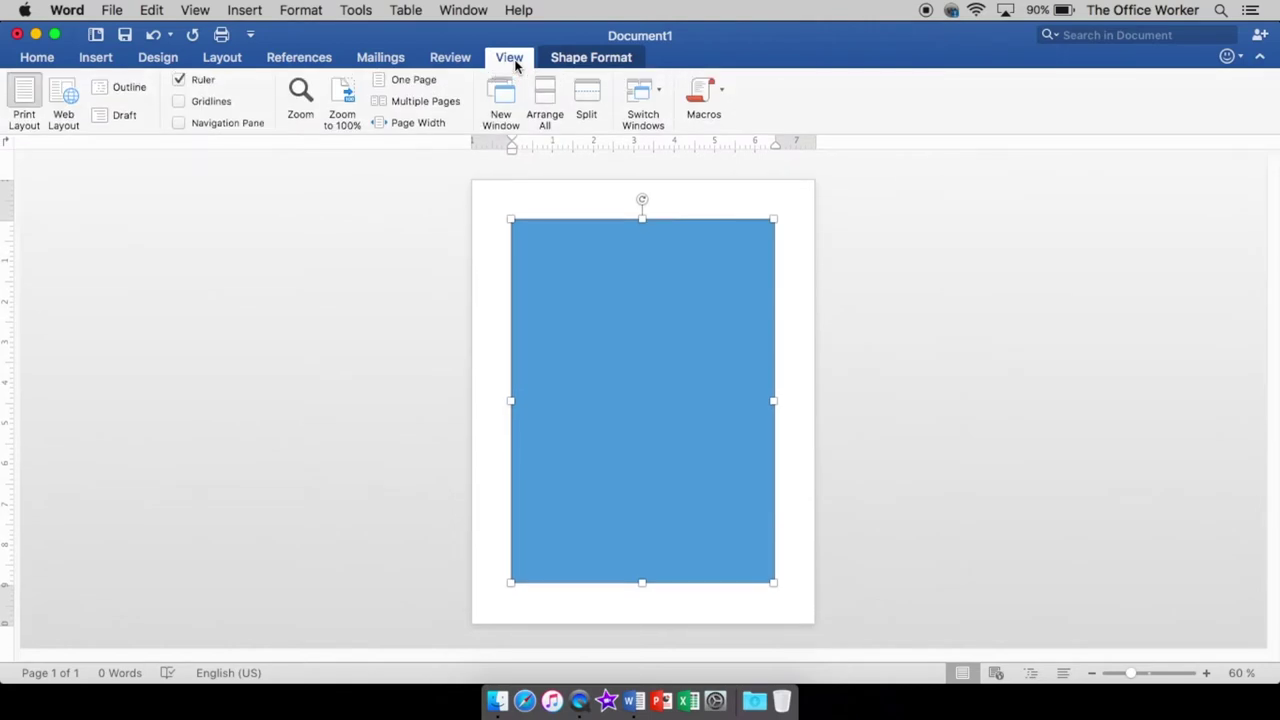
click(466, 10)
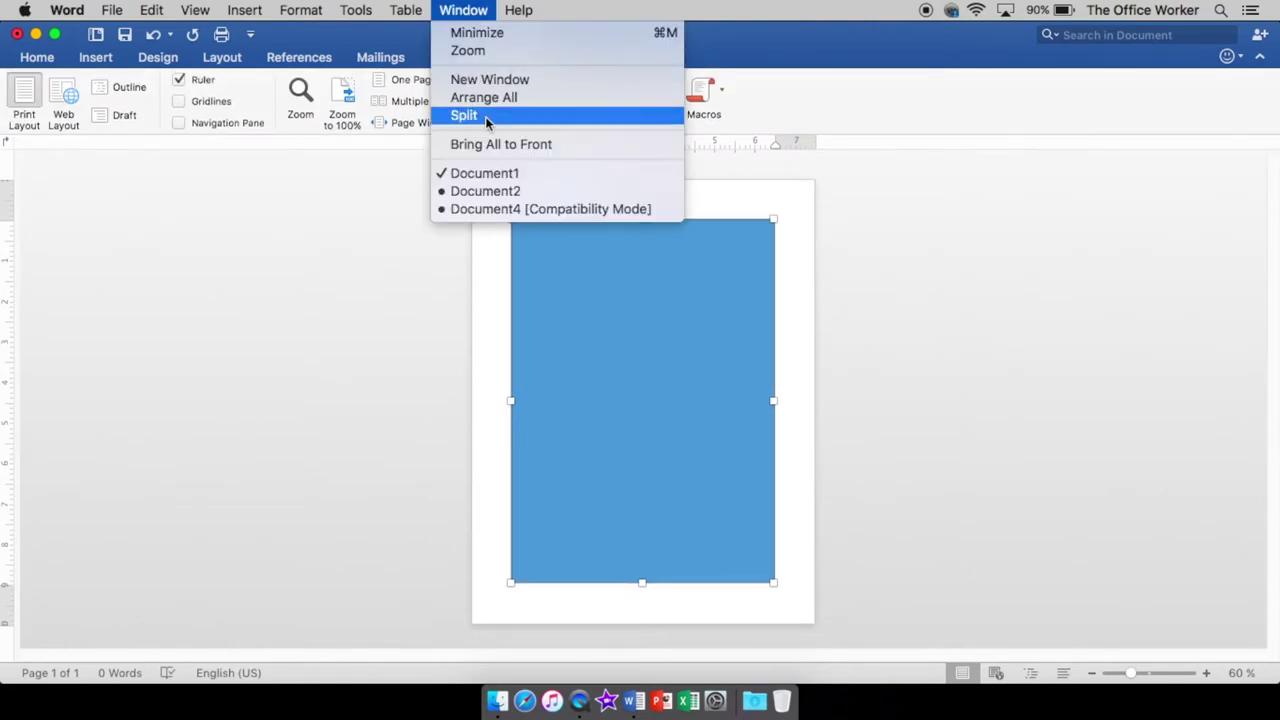
click(491, 209)
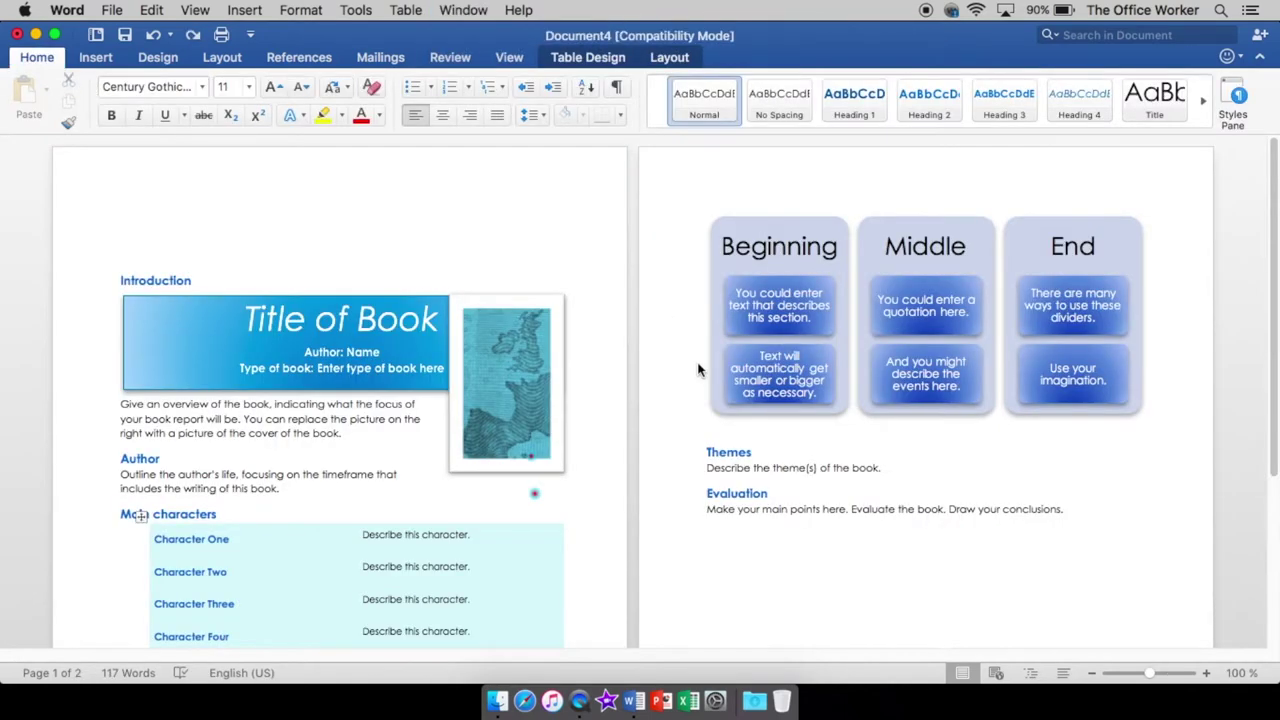
Step: Open the first page header of the book report document for editing
scroll(589, 361, down, 2)
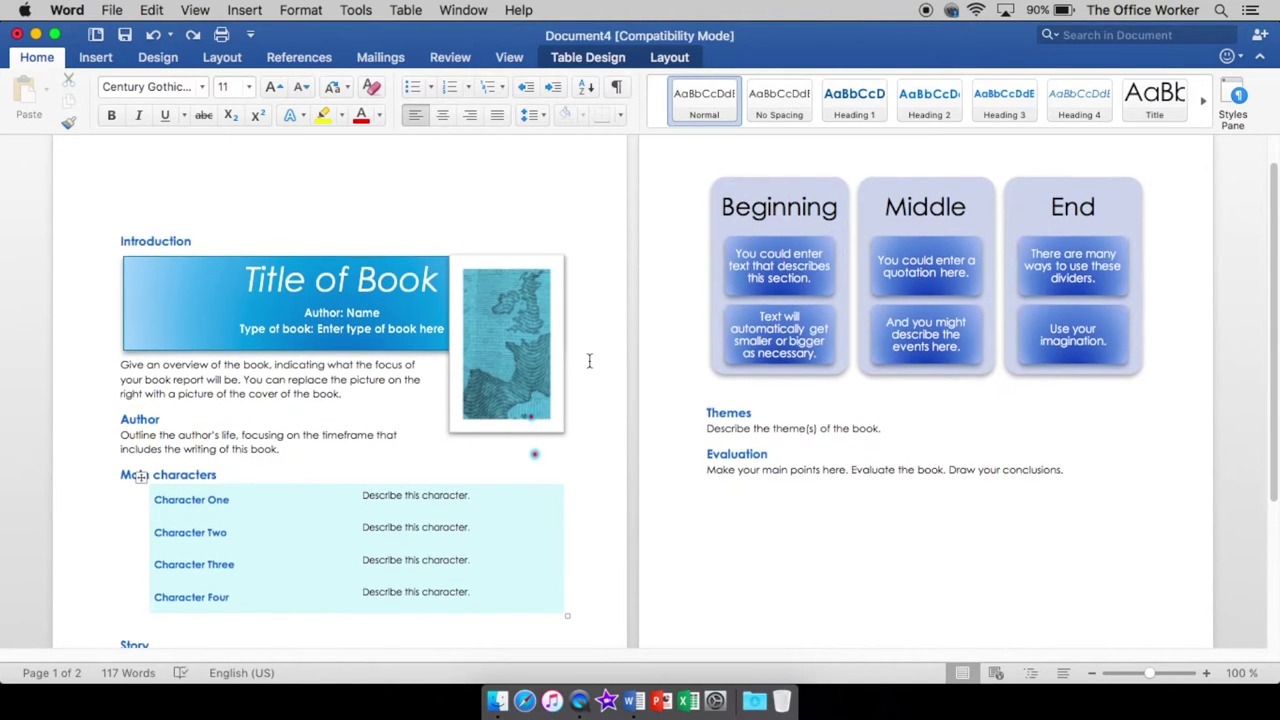
scroll(589, 361, up, 2)
scroll(589, 361, down, 1)
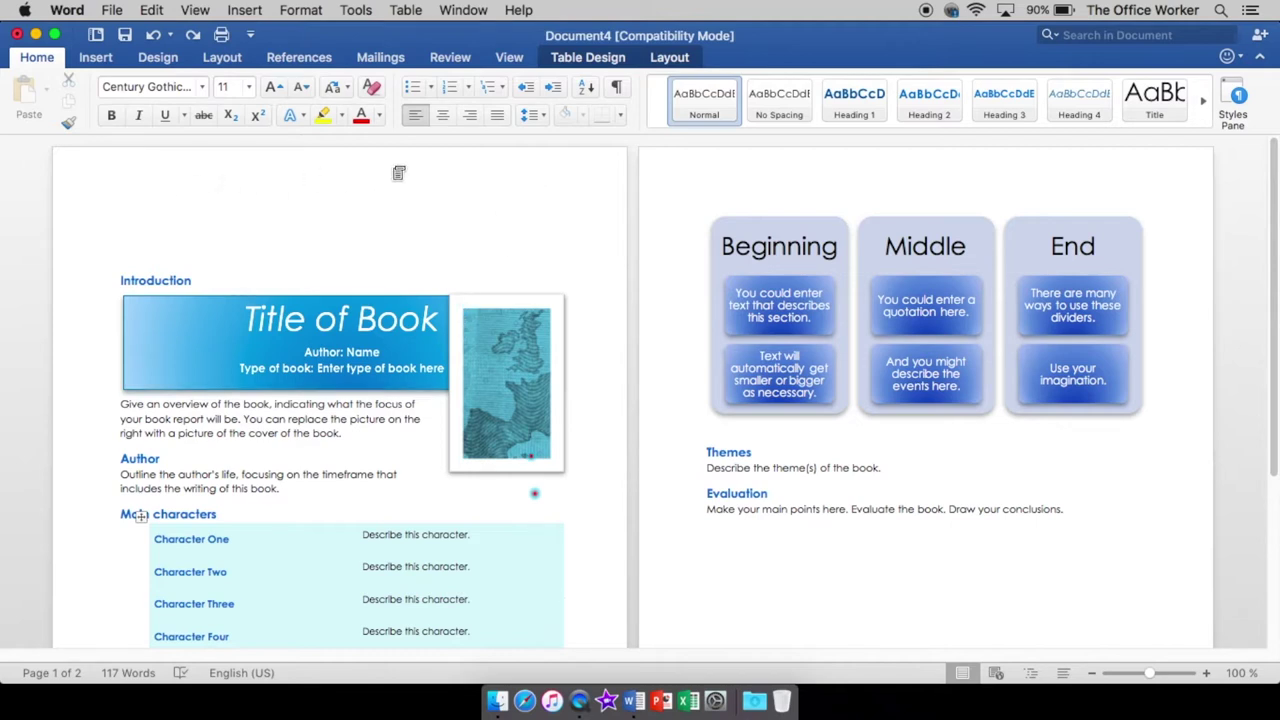
click(544, 166)
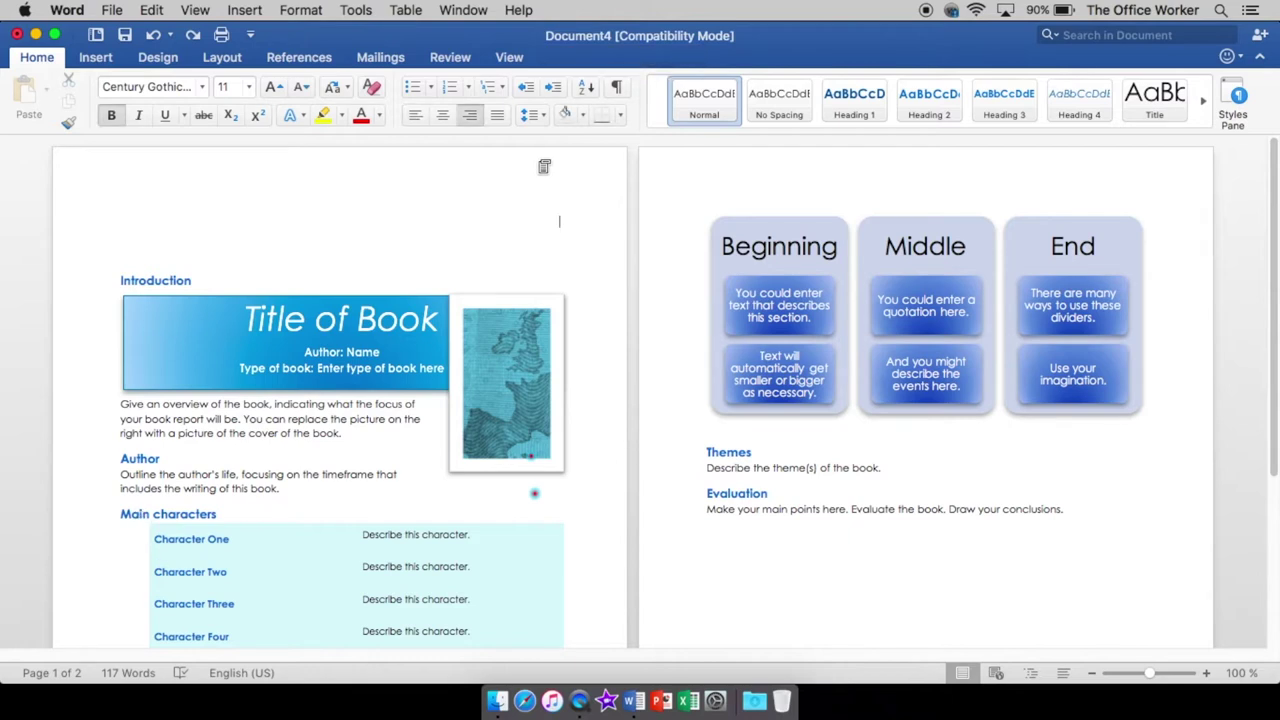
key(super+alt+r)
scroll(470, 293, down, 3)
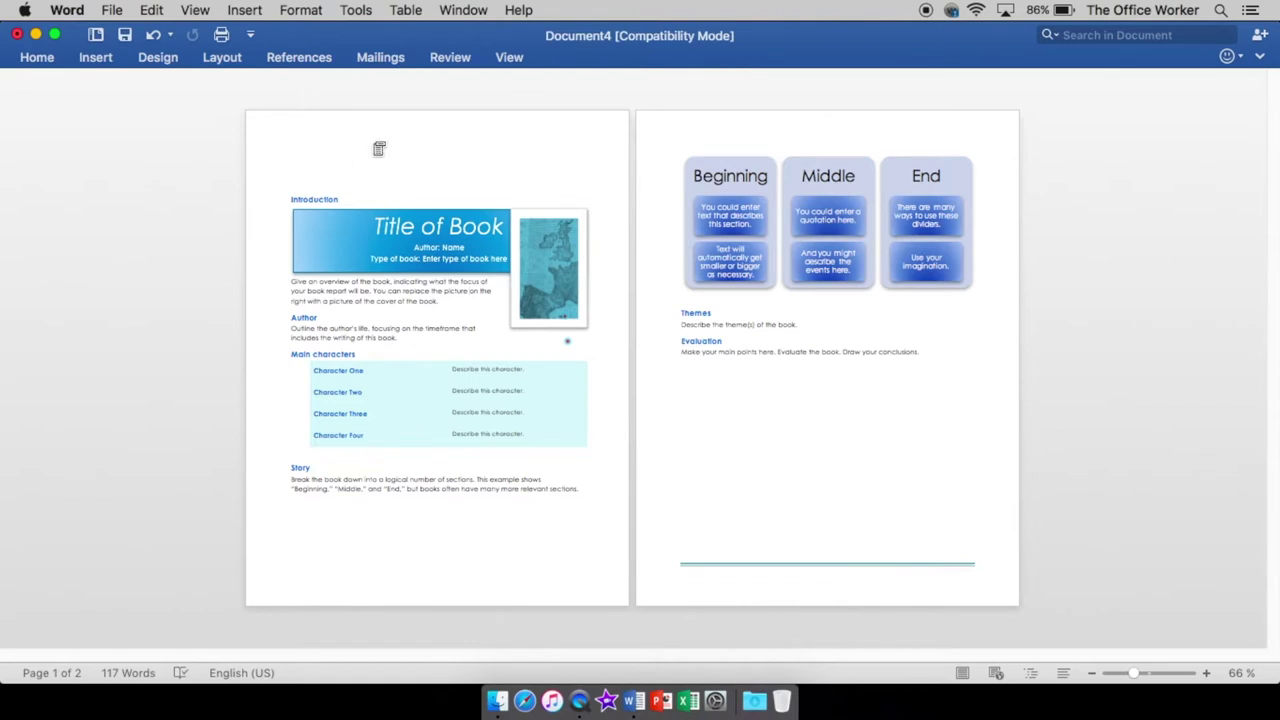
click(96, 58)
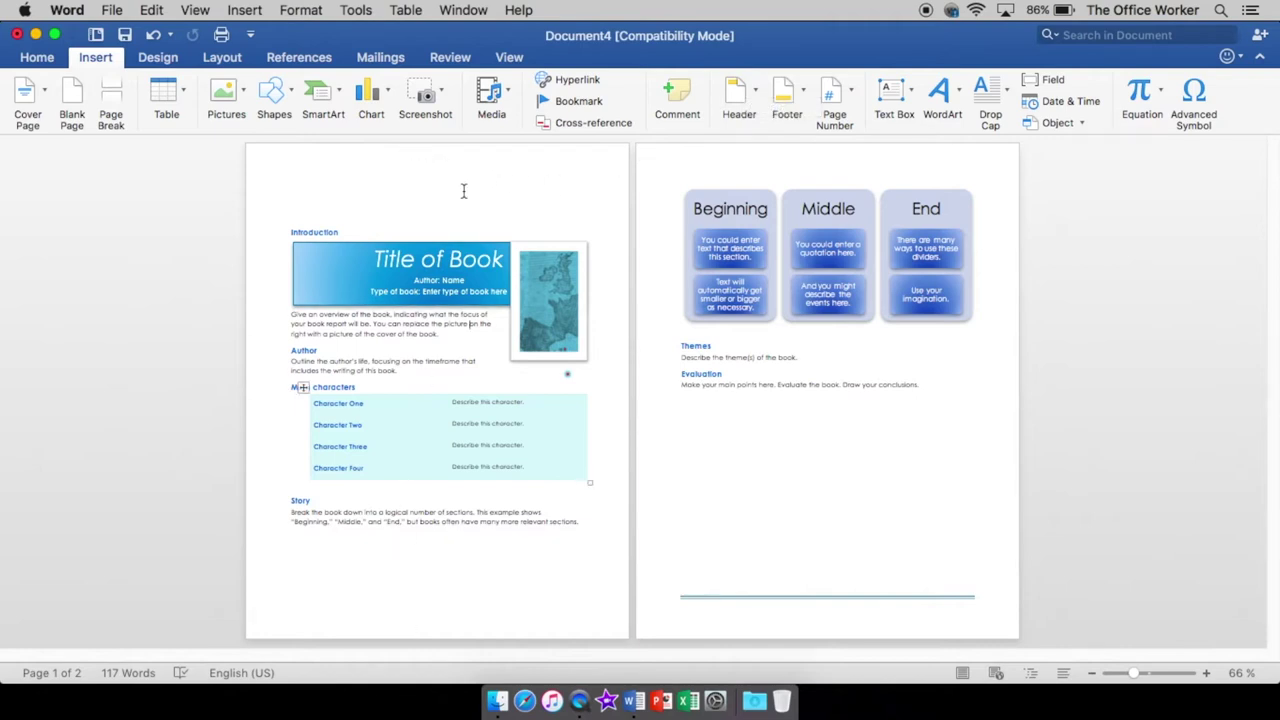
double_click(478, 156)
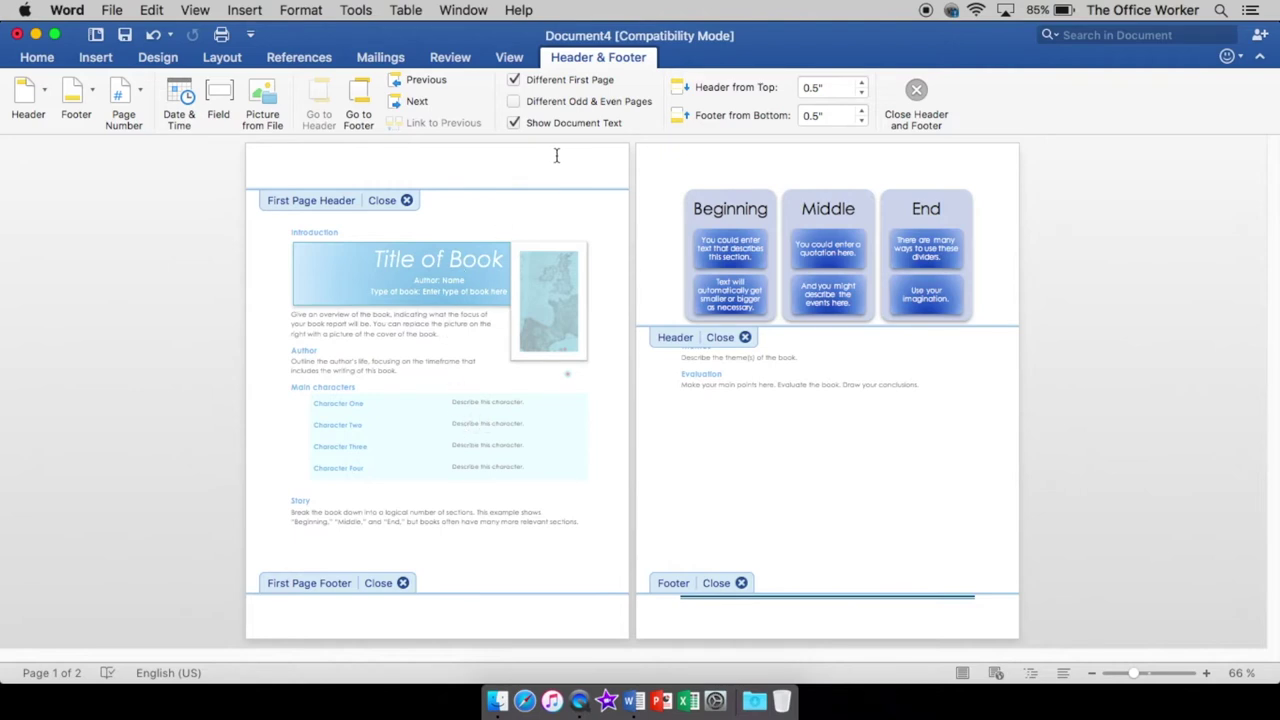
Step: Turn off the different first page option and enter "Name" in the header of the book report
click(459, 622)
click(463, 173)
click(515, 80)
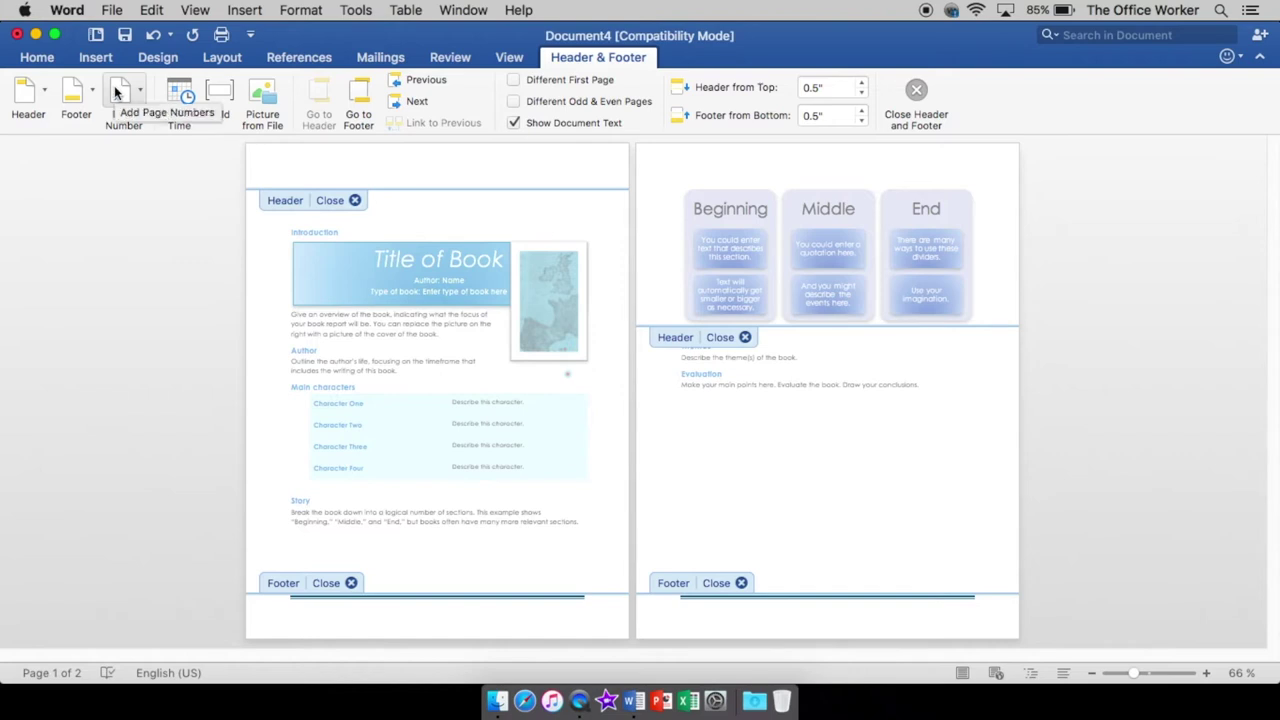
text(Name)
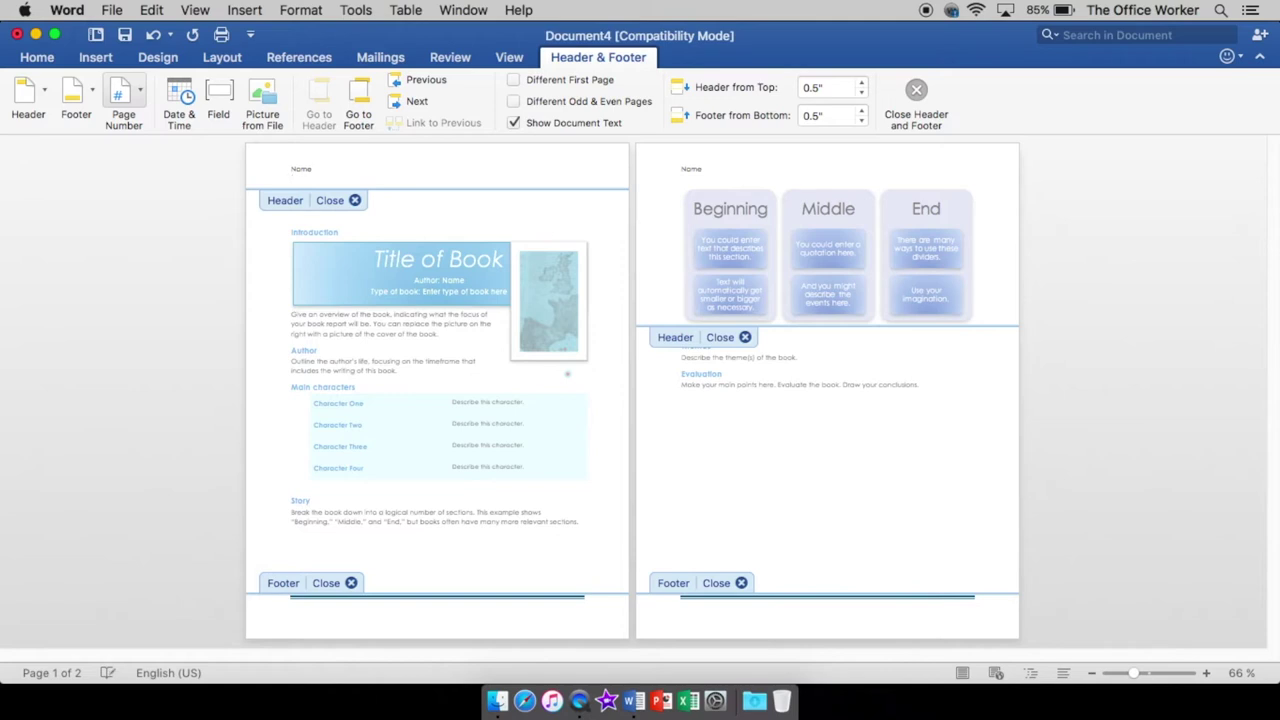
Step: Insert an automatically updating date in the "June 26, 2017" format on the header line below "Name"
click(178, 98)
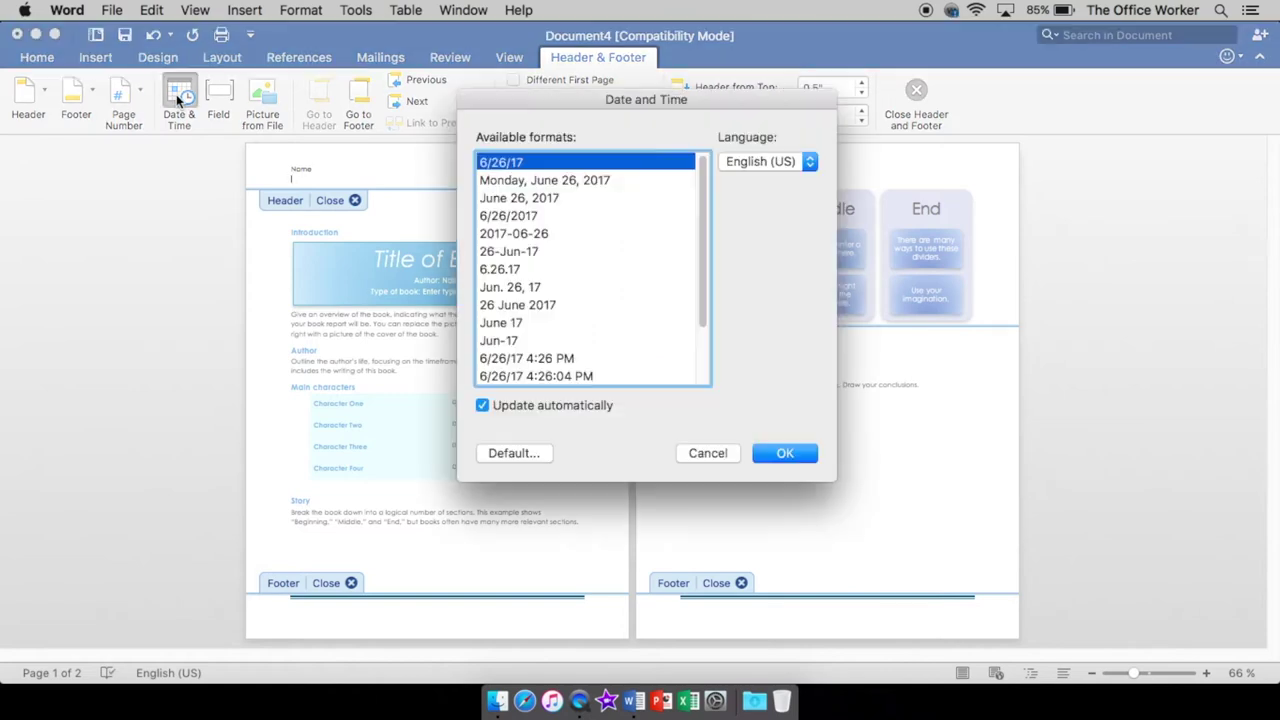
click(513, 199)
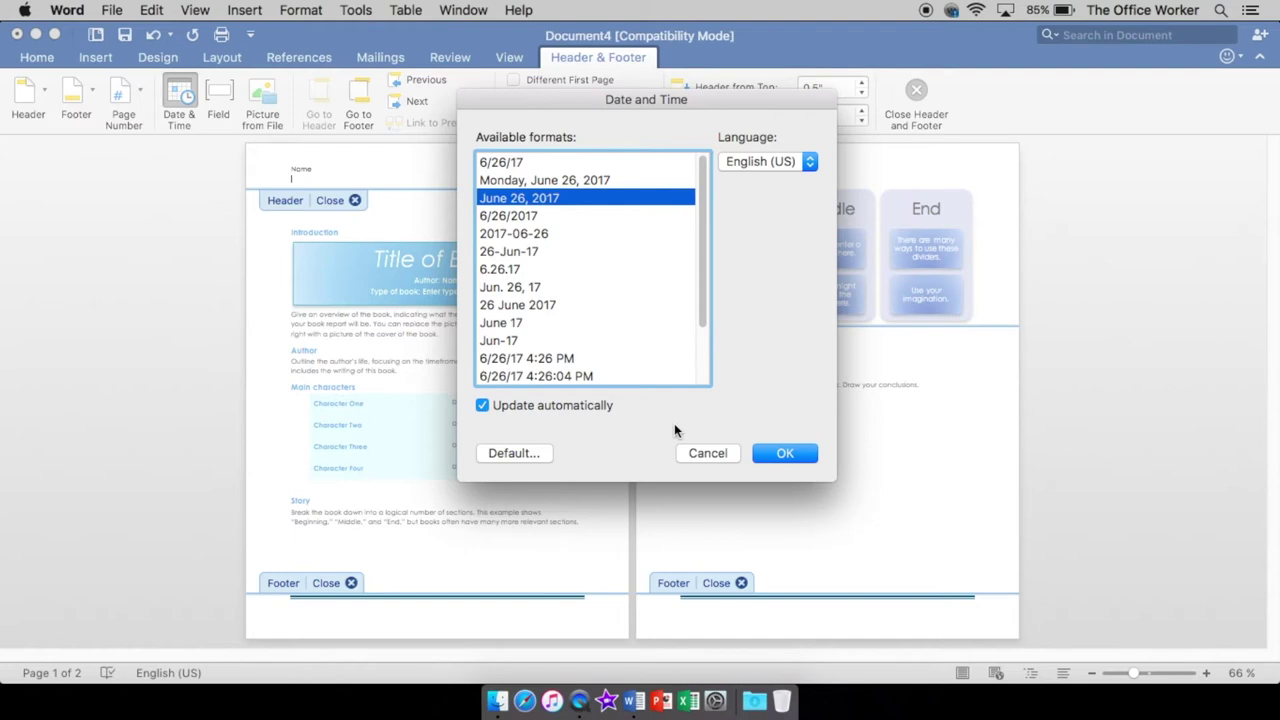
click(768, 455)
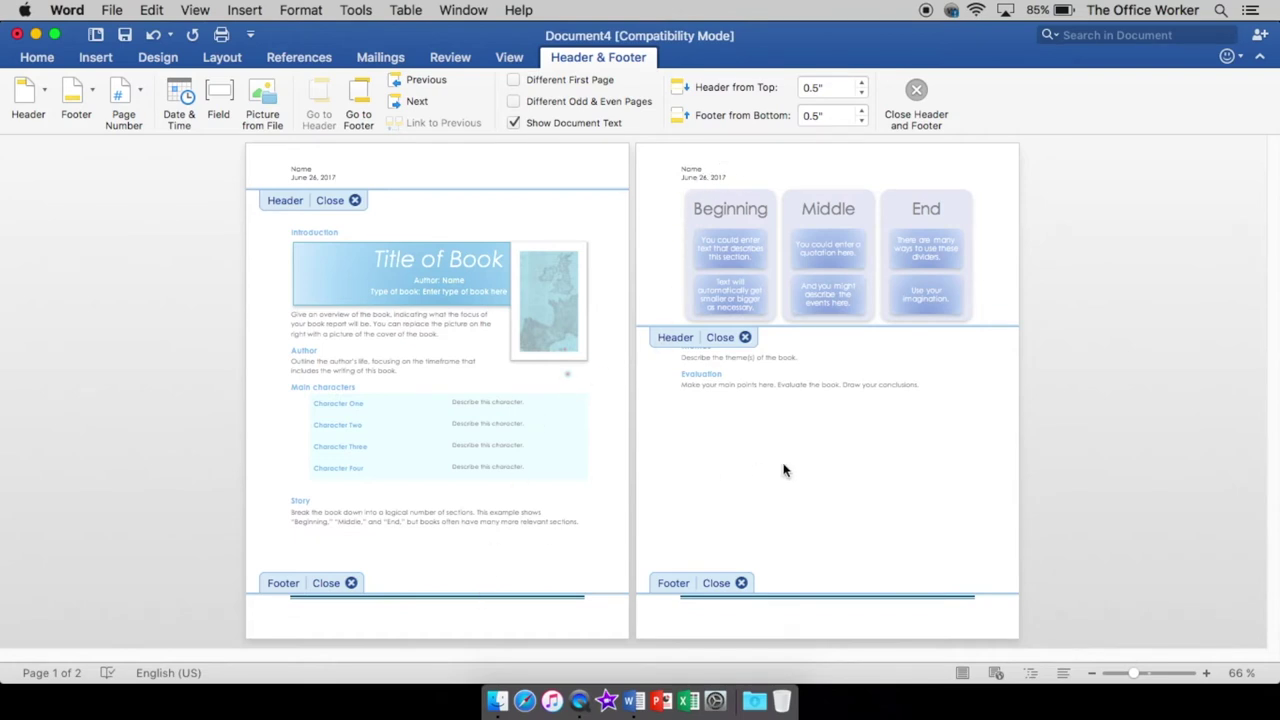
Step: Add right-aligned page numbers to the footer, shown on the first page, in 1, 2, 3 format and starting at 1
click(369, 622)
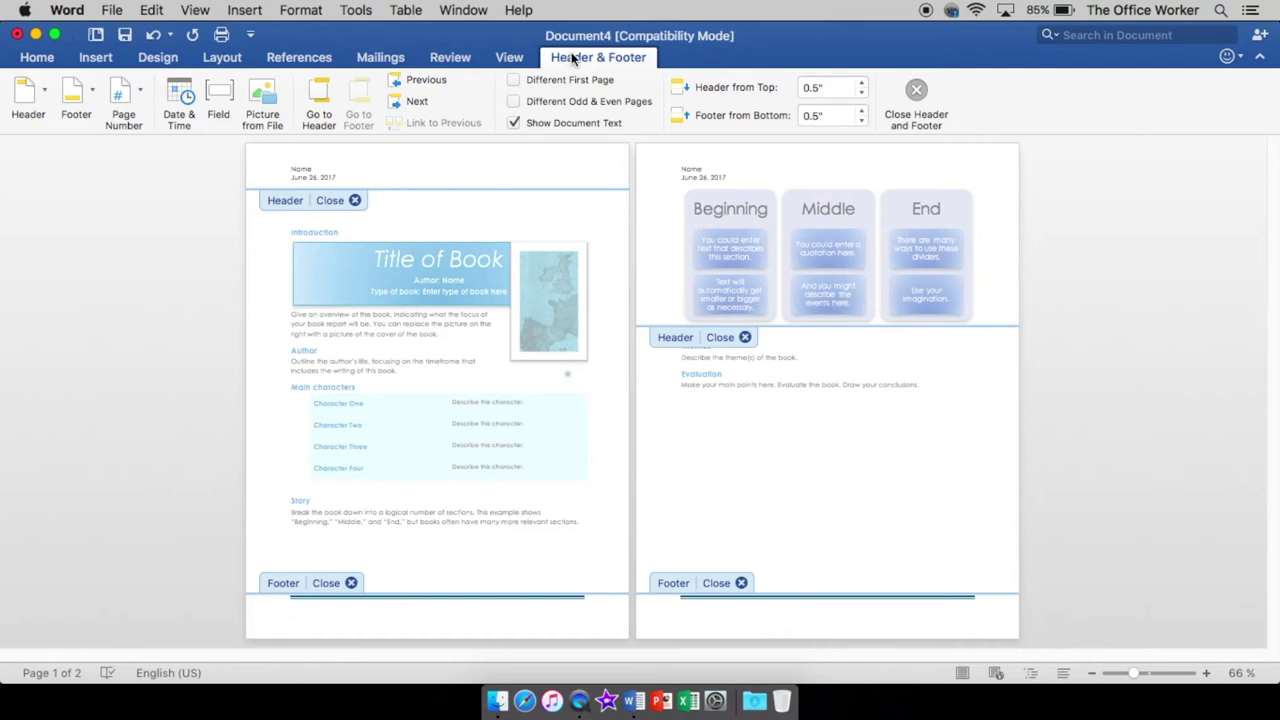
click(133, 106)
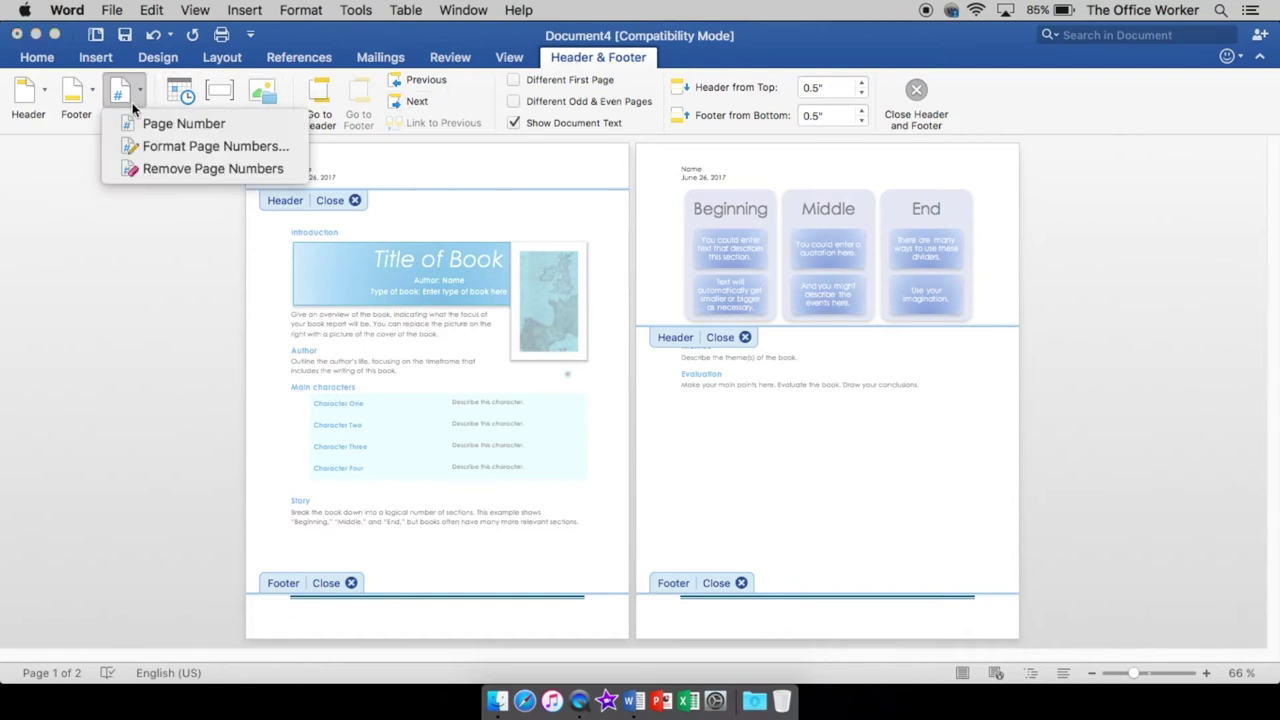
click(137, 125)
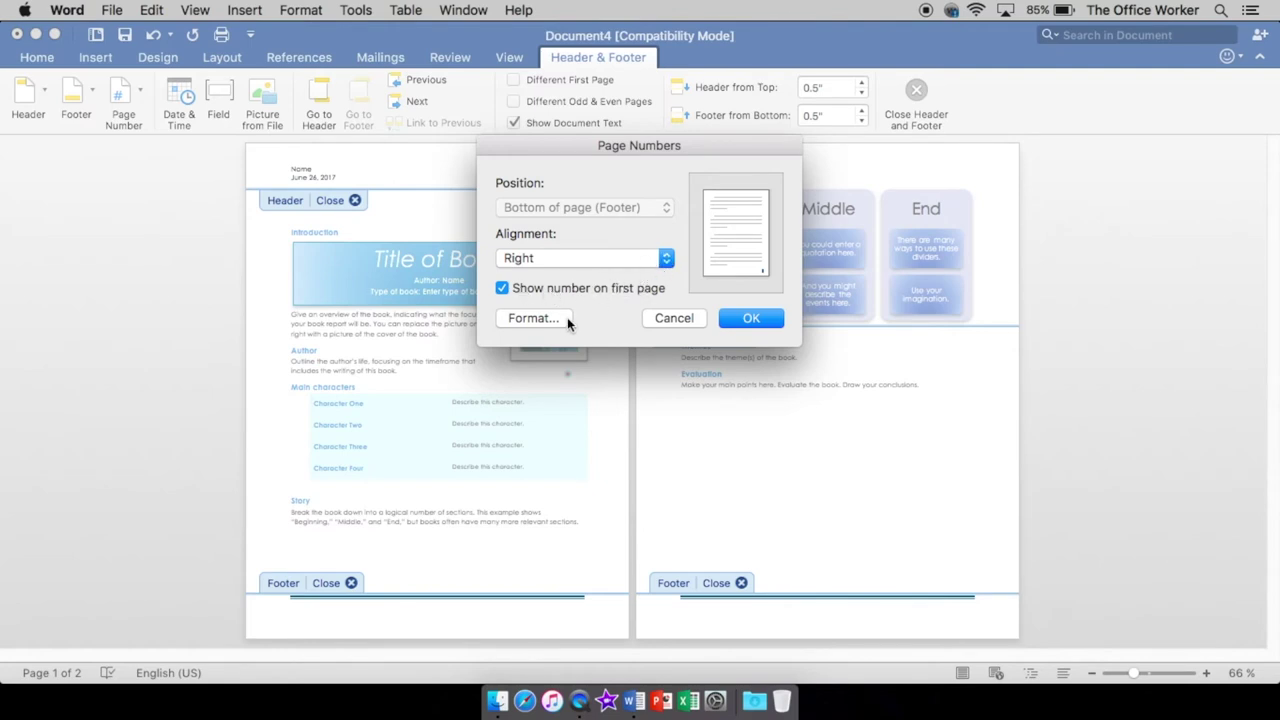
click(530, 318)
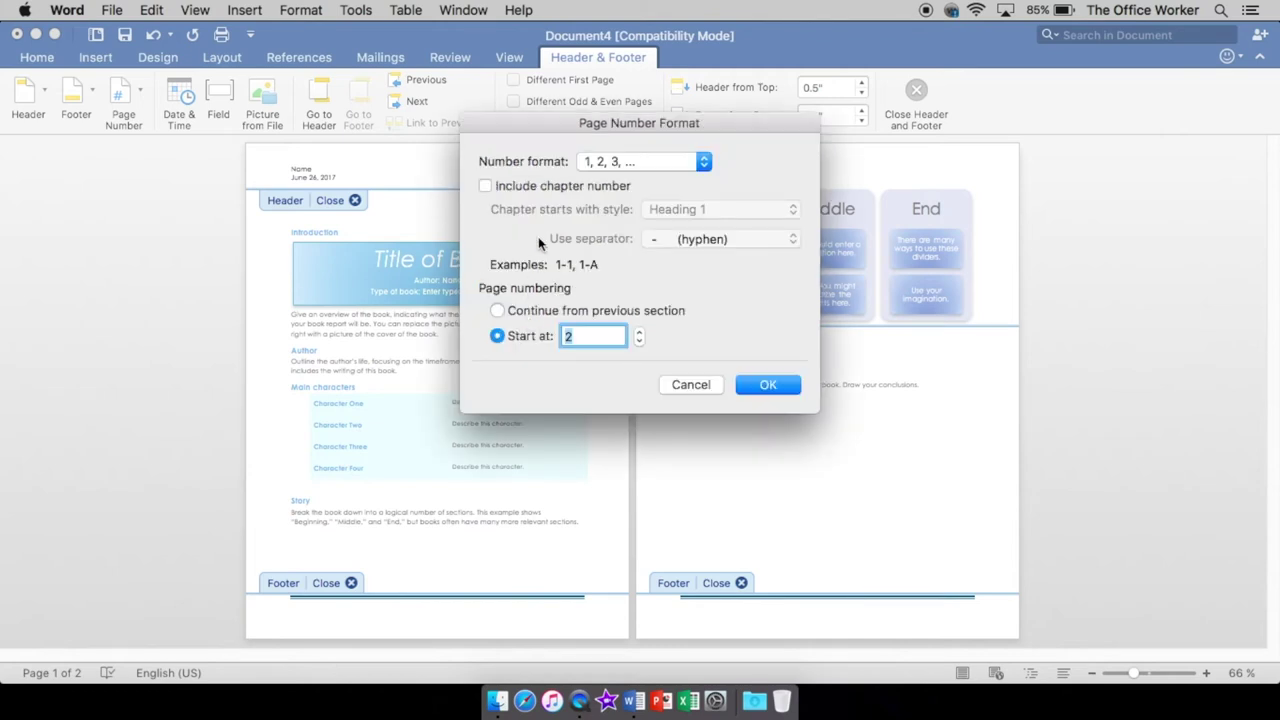
click(599, 162)
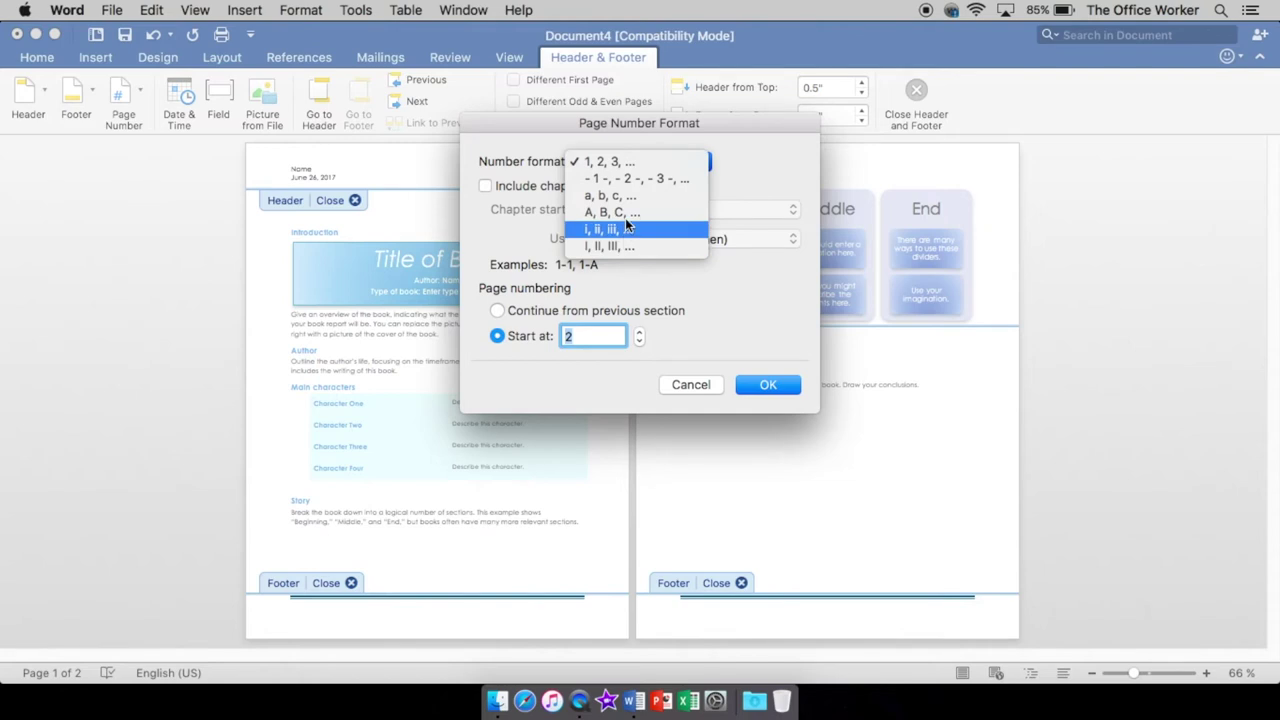
click(619, 164)
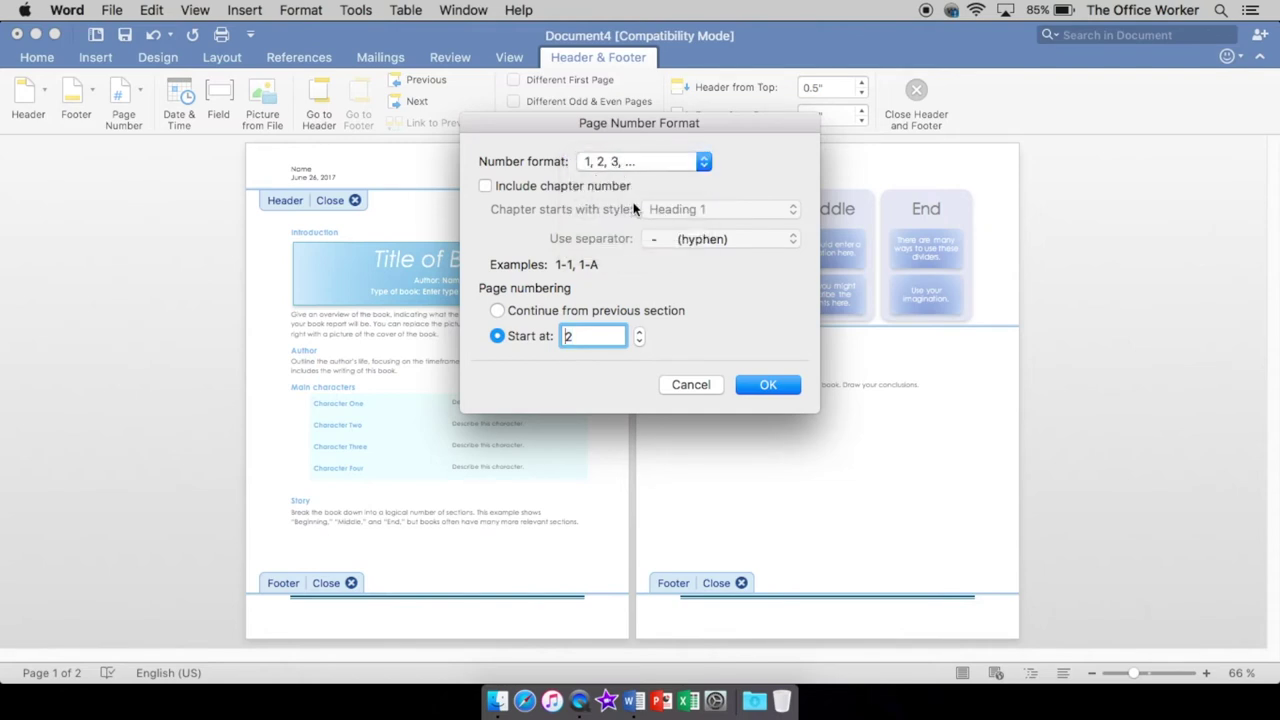
click(640, 342)
click(766, 385)
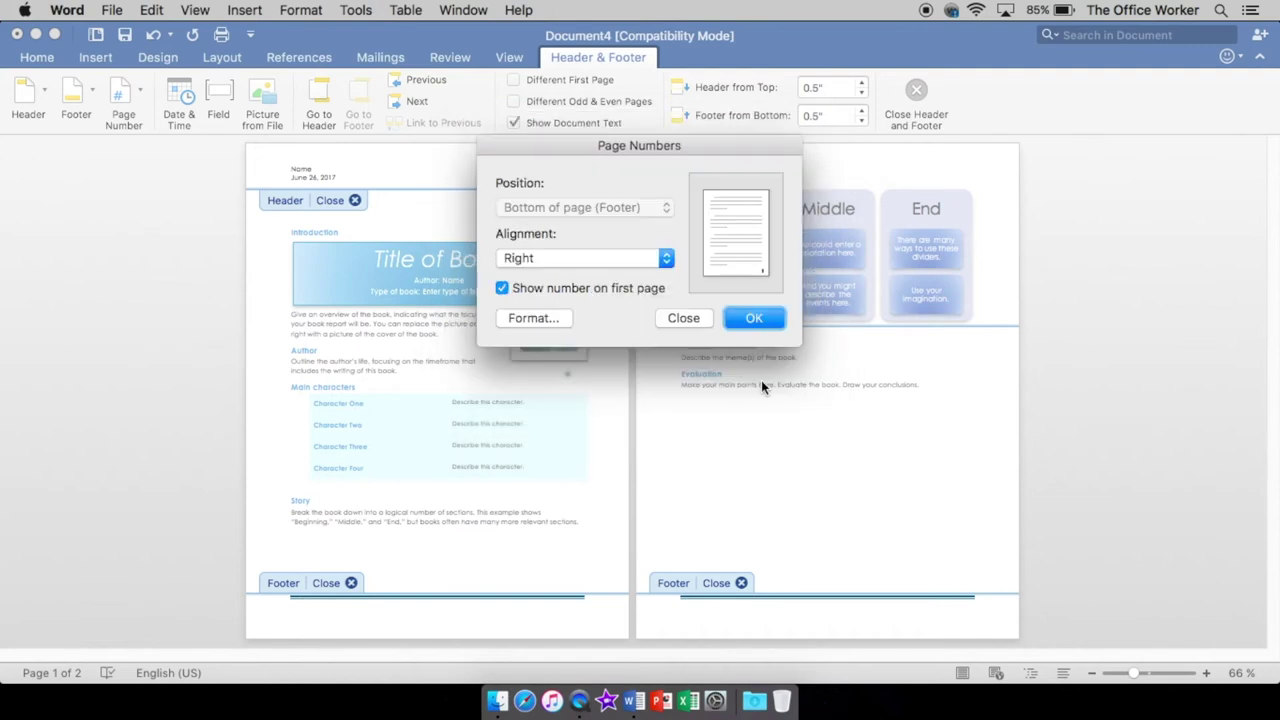
click(754, 318)
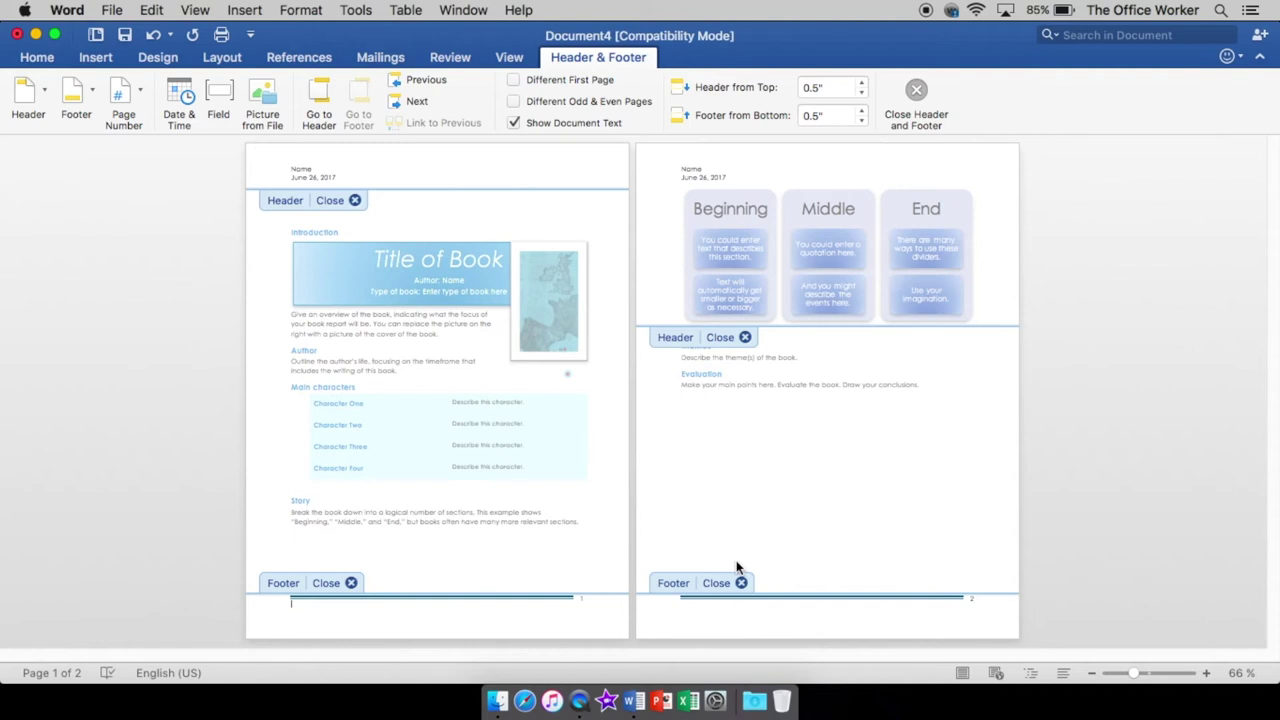
Step: Return to the body text and insert a page break below the Evaluation section to add a new page
drag(1134, 673, 1150, 673)
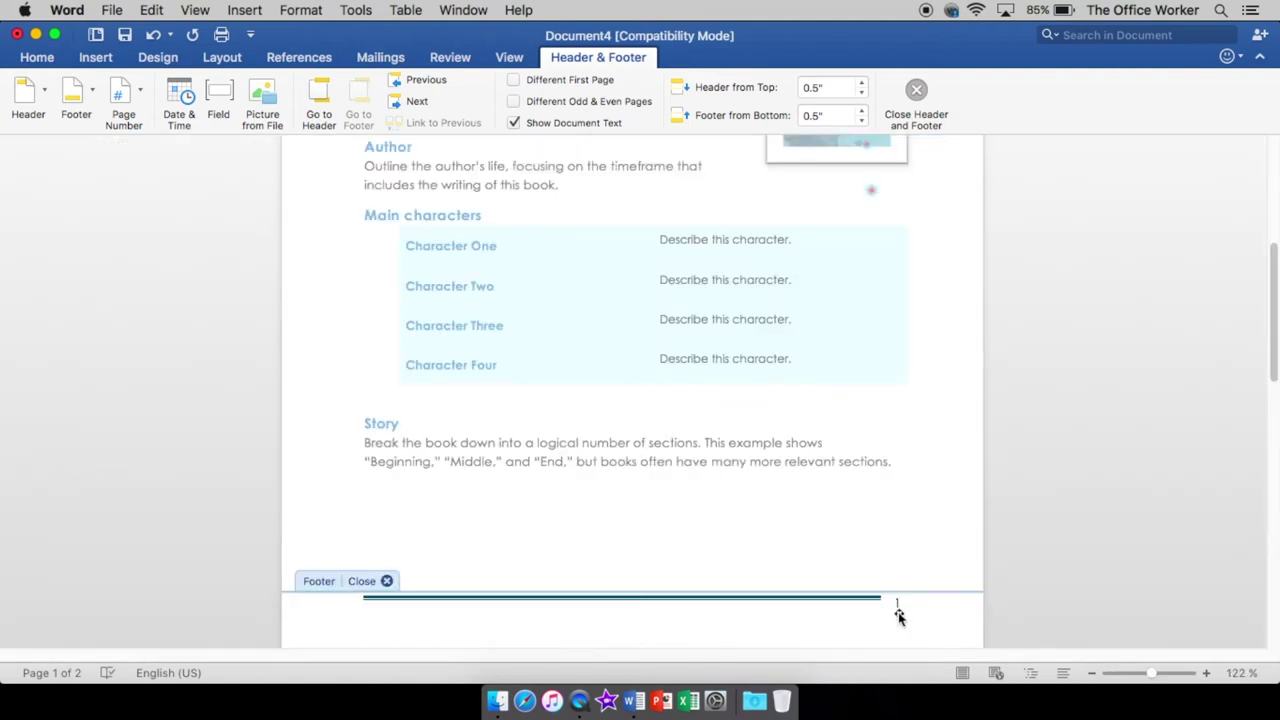
scroll(914, 601, up, 2)
scroll(914, 601, down, 10)
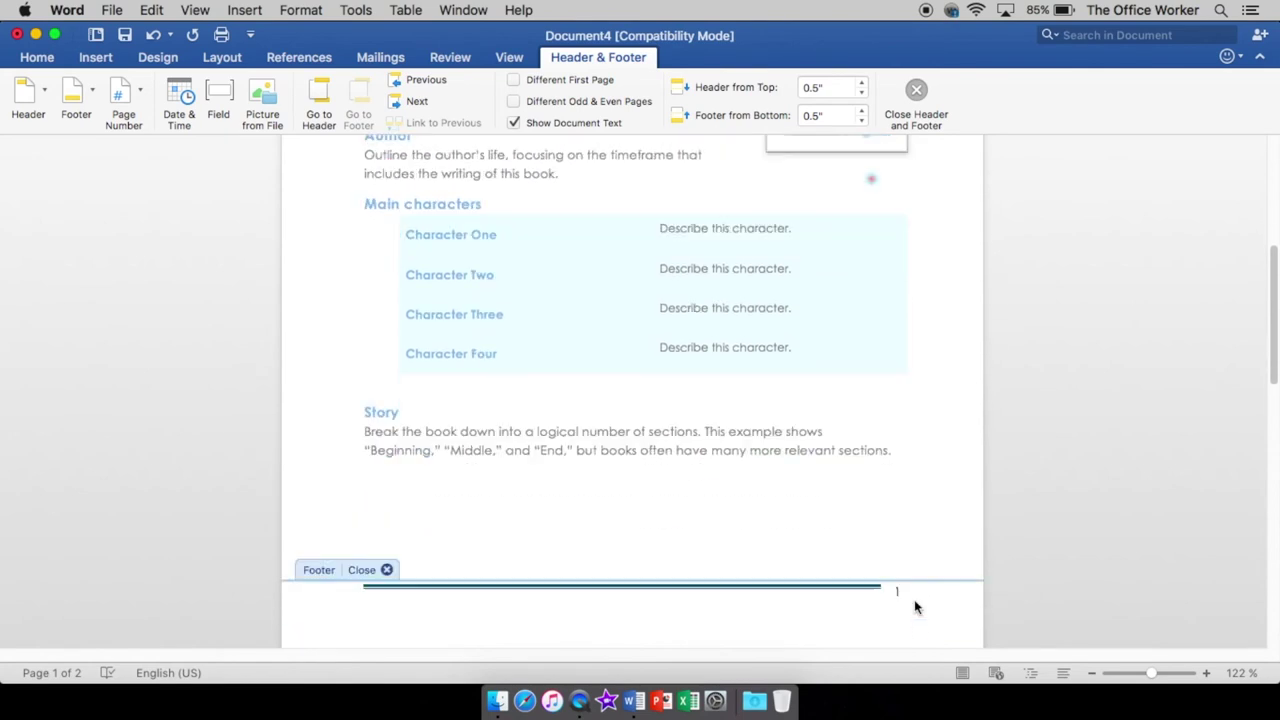
scroll(914, 607, down, 5)
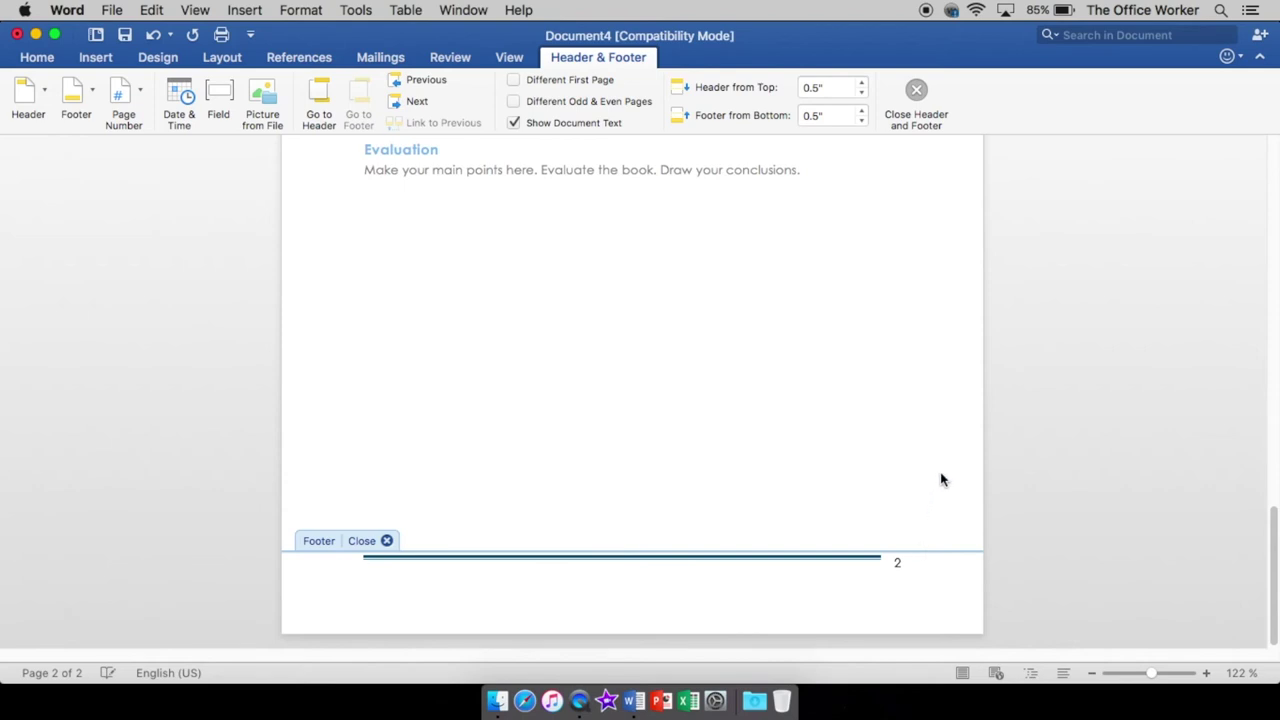
double_click(857, 240)
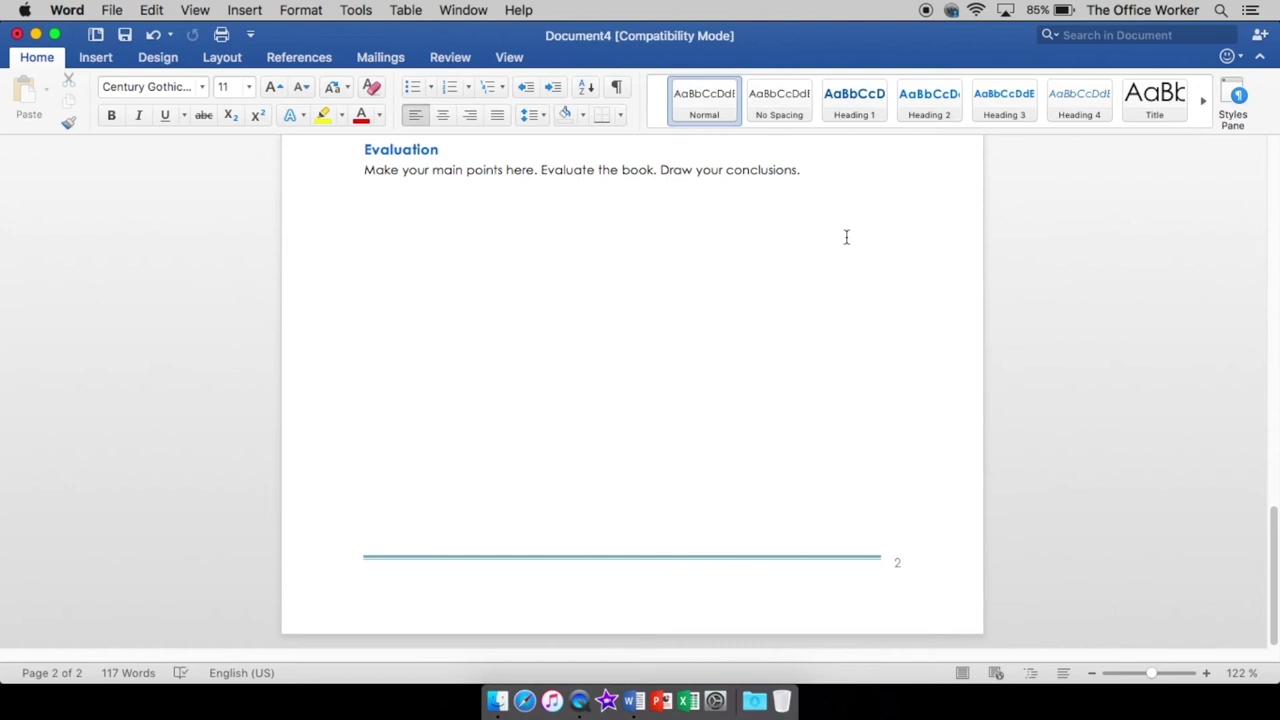
key(super+Return)
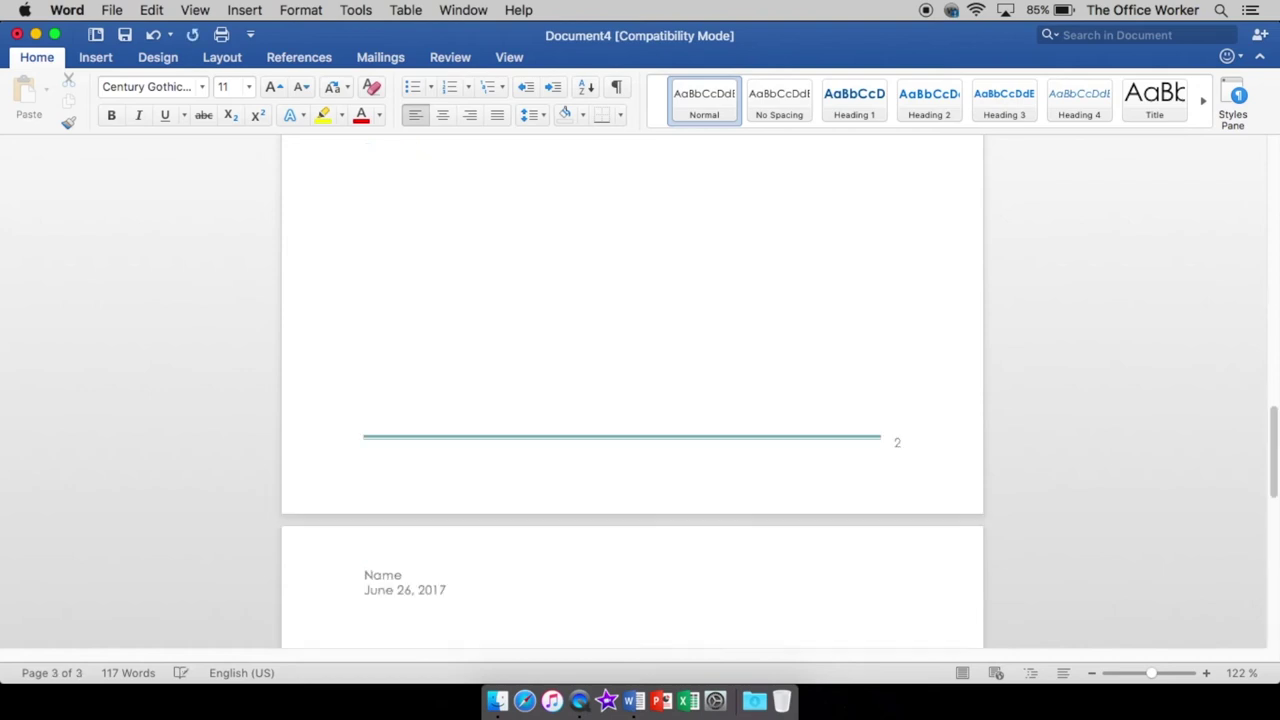
Step: Examine the header text and footer page number on the new page and compare them with the earlier pages
scroll(632, 390, down, 10)
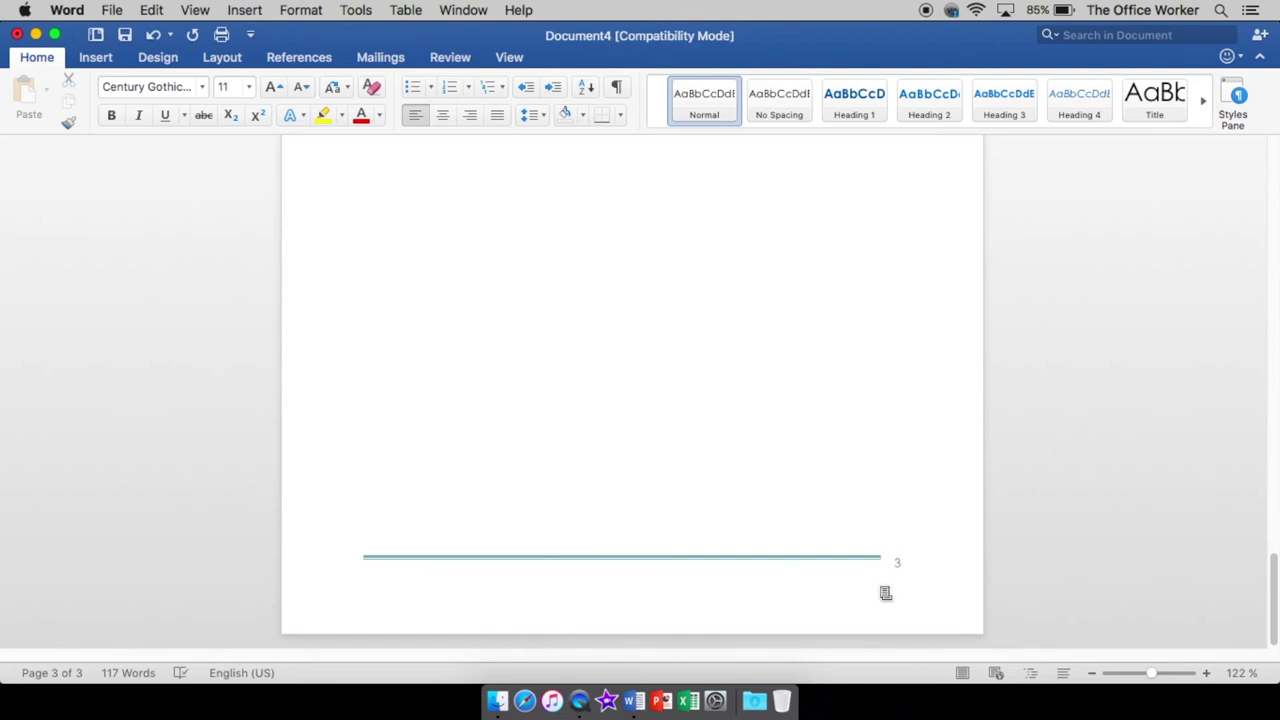
scroll(880, 588, up, 10)
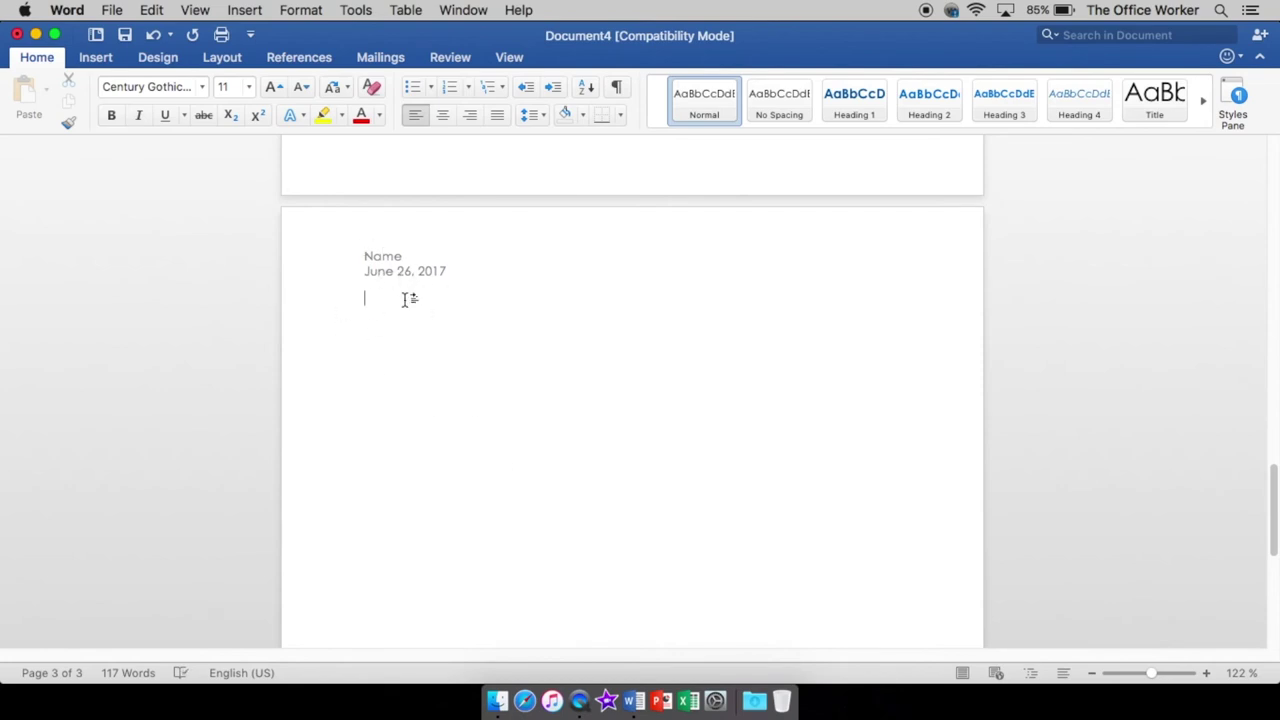
scroll(436, 424, down, 2)
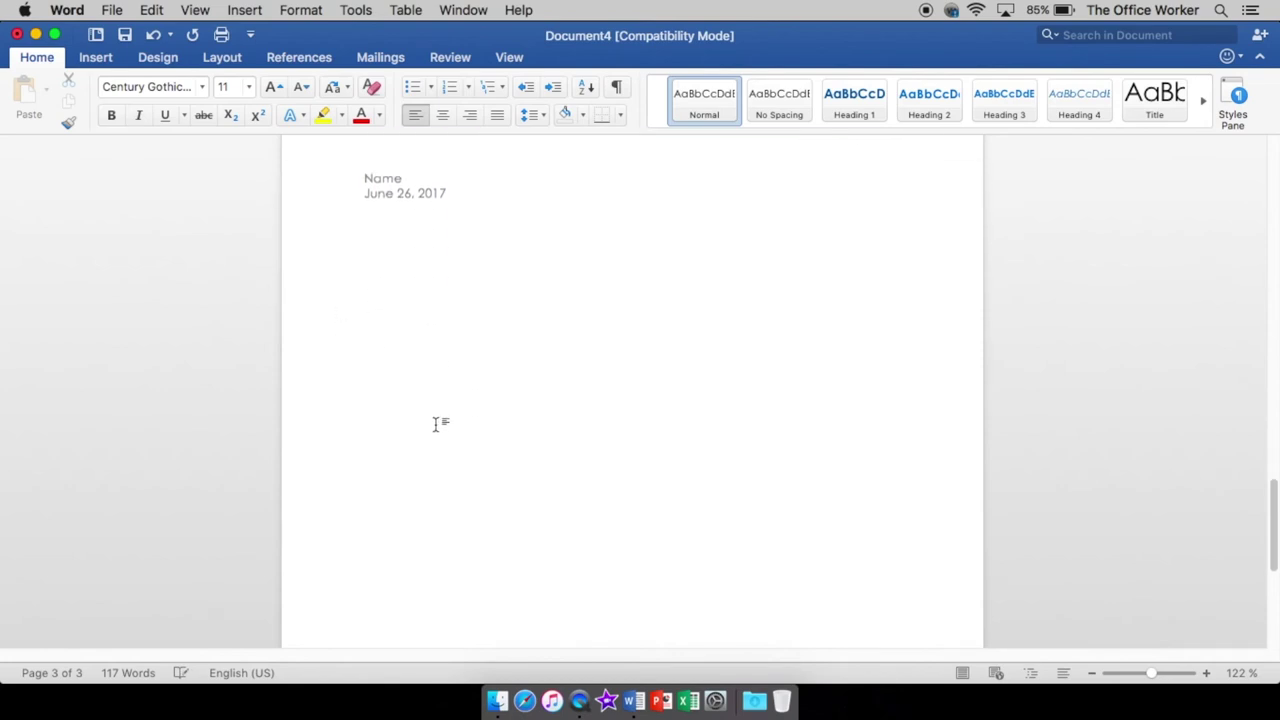
scroll(436, 424, down, 2)
scroll(436, 424, up, 4)
scroll(436, 424, down, 2)
scroll(440, 430, up, 3)
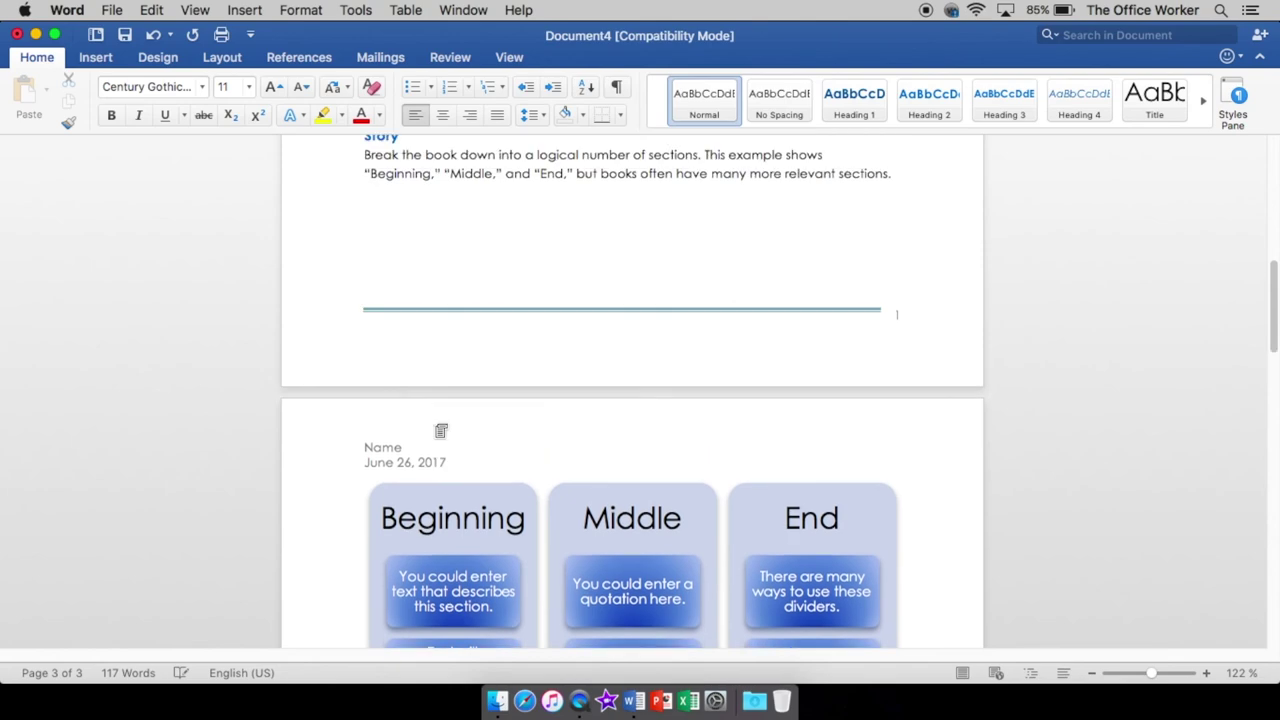
scroll(440, 430, up, 20)
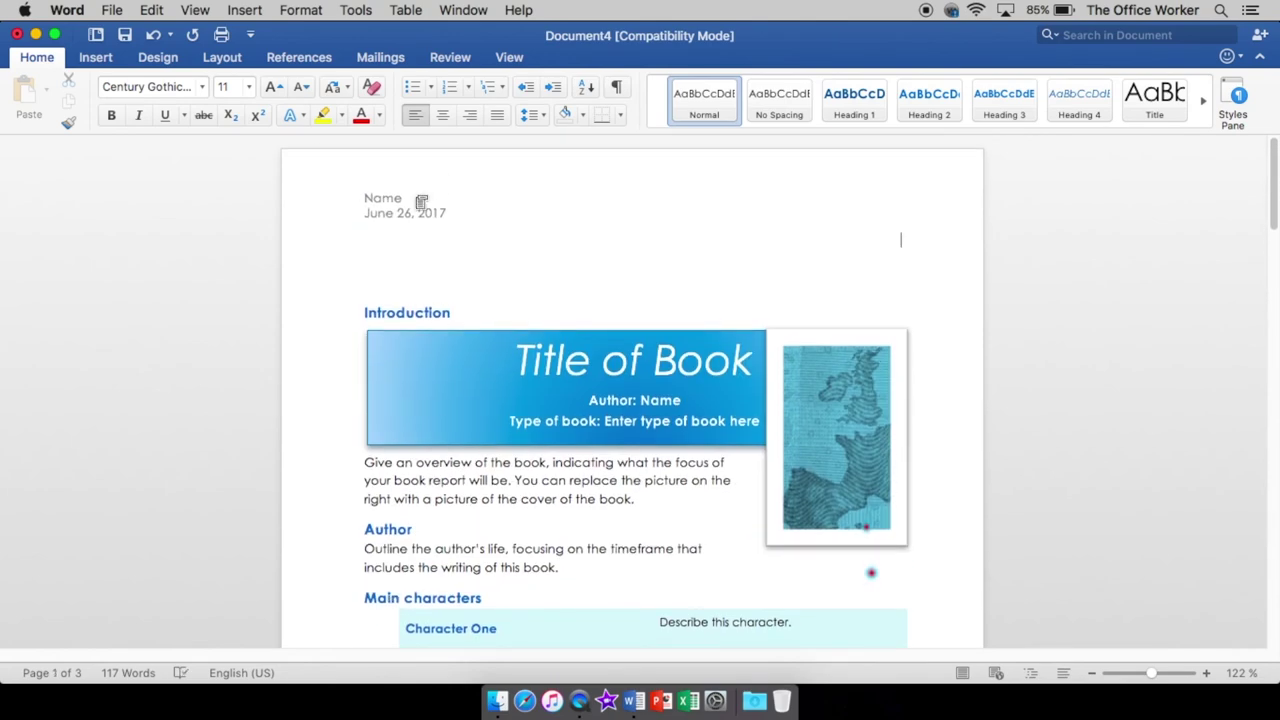
Step: Open the first page's header, examine how header, footer and body text are displayed, and return to the overview paragraph
double_click(421, 202)
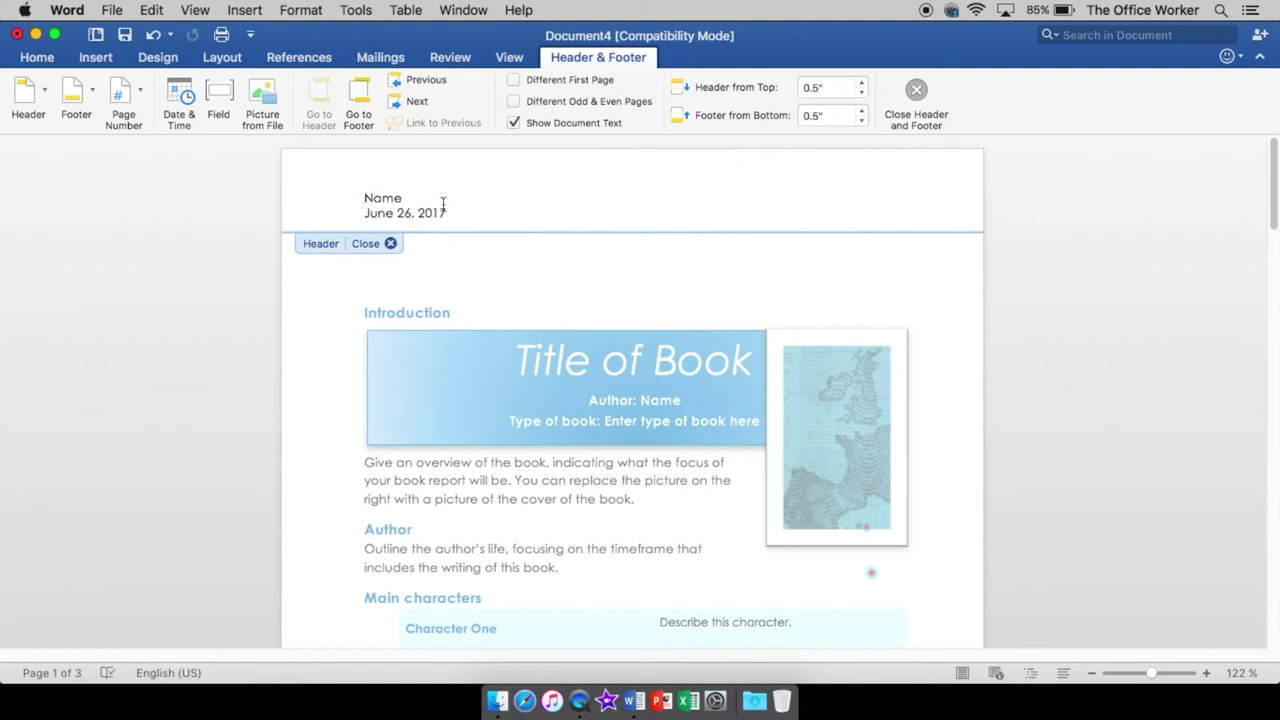
scroll(431, 334, down, 10)
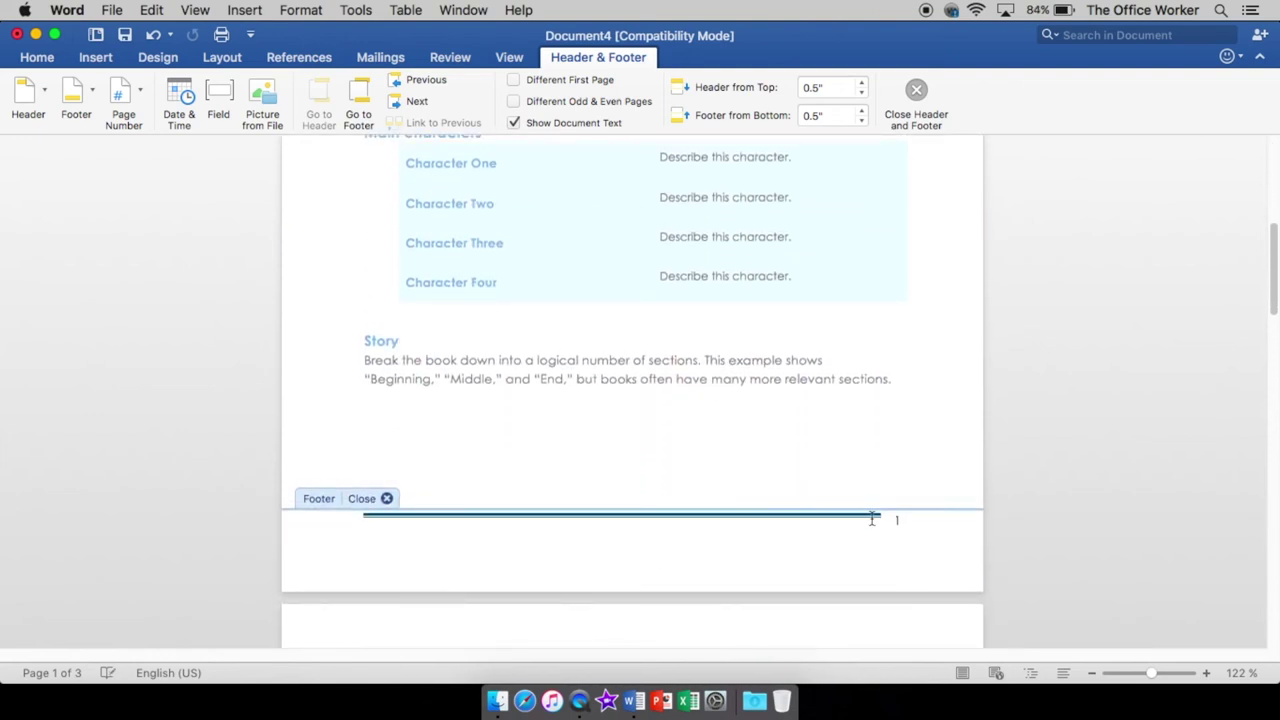
scroll(473, 406, up, 8)
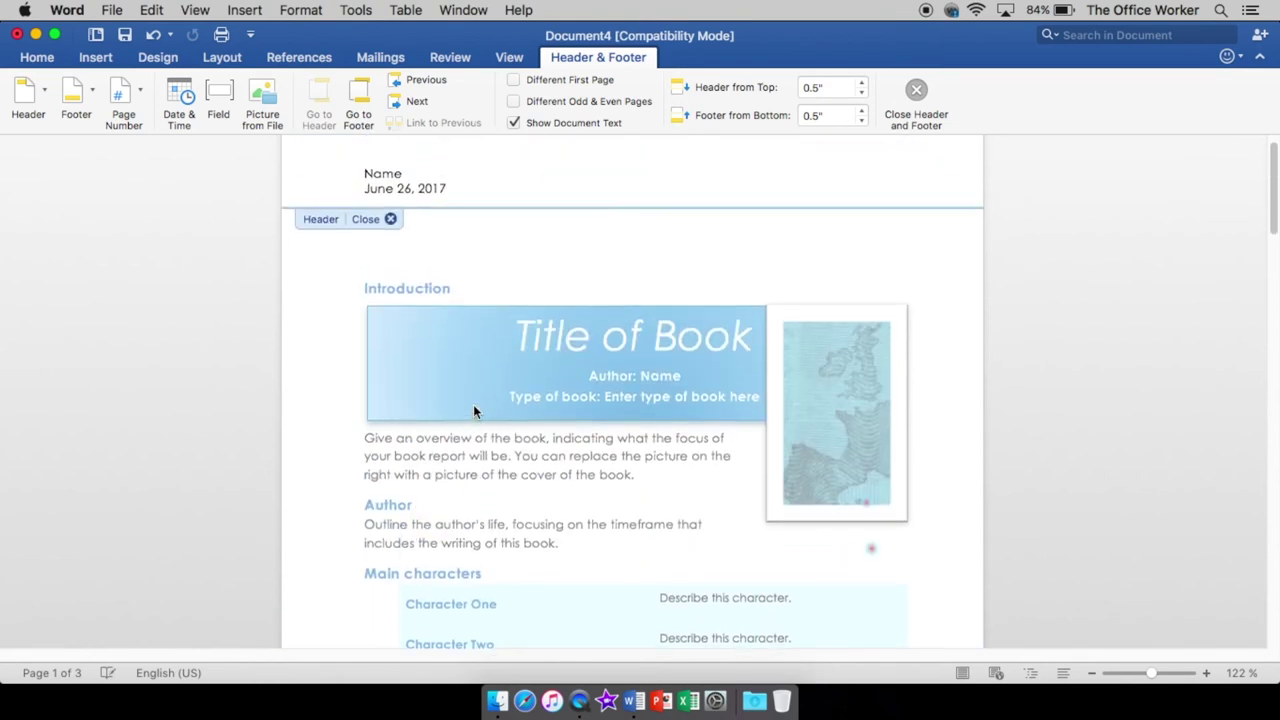
scroll(475, 411, up, 1)
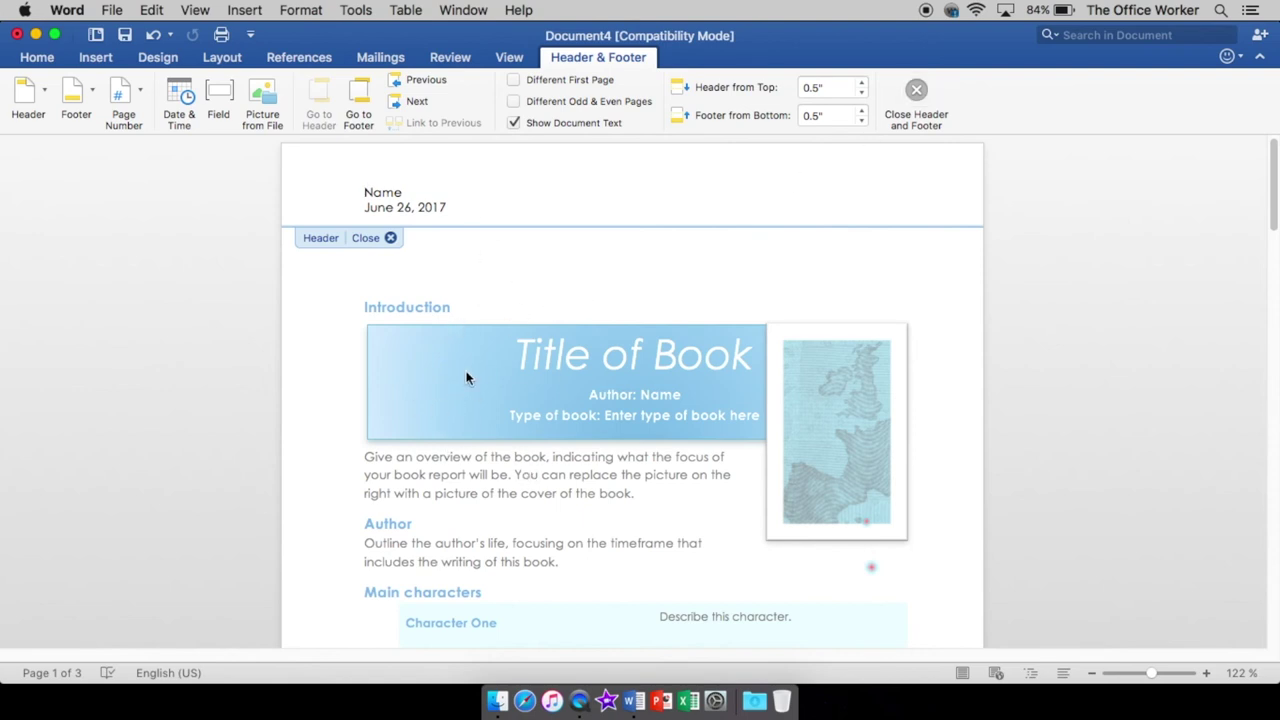
double_click(473, 464)
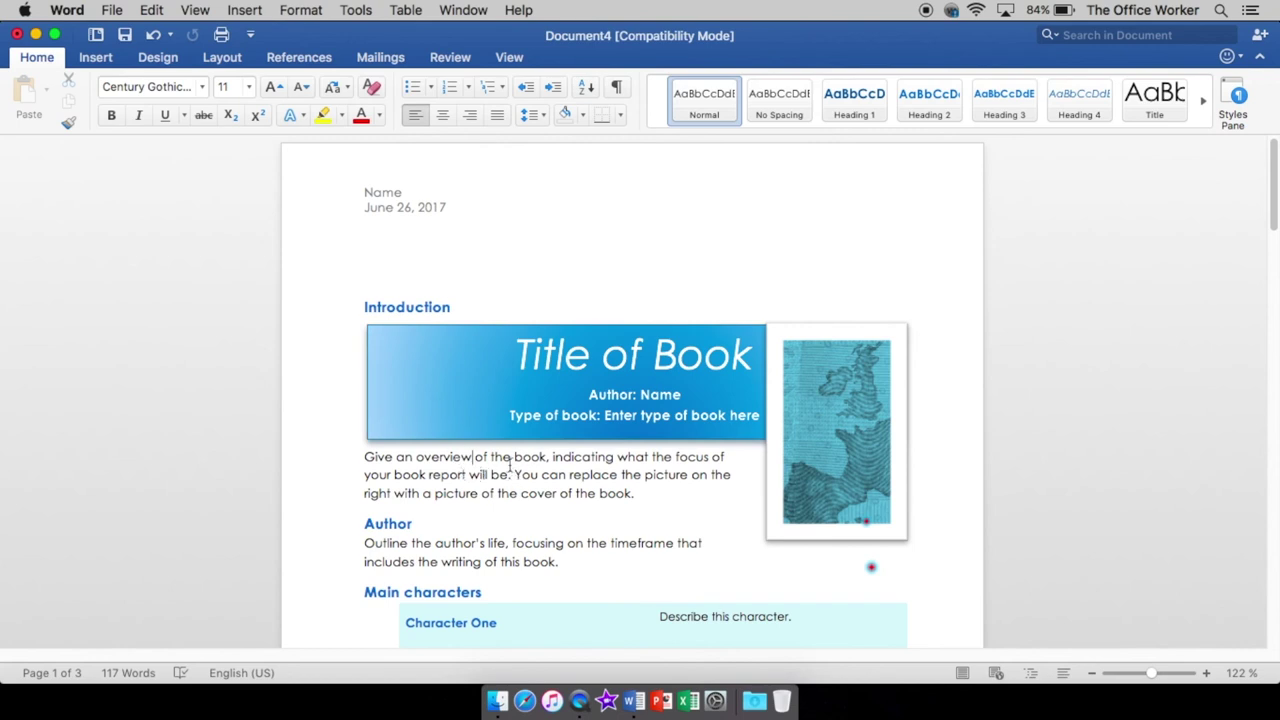
Step: Reopen the first page's header to check it against the footer, then return to the body and review the repeated header and footer
double_click(451, 201)
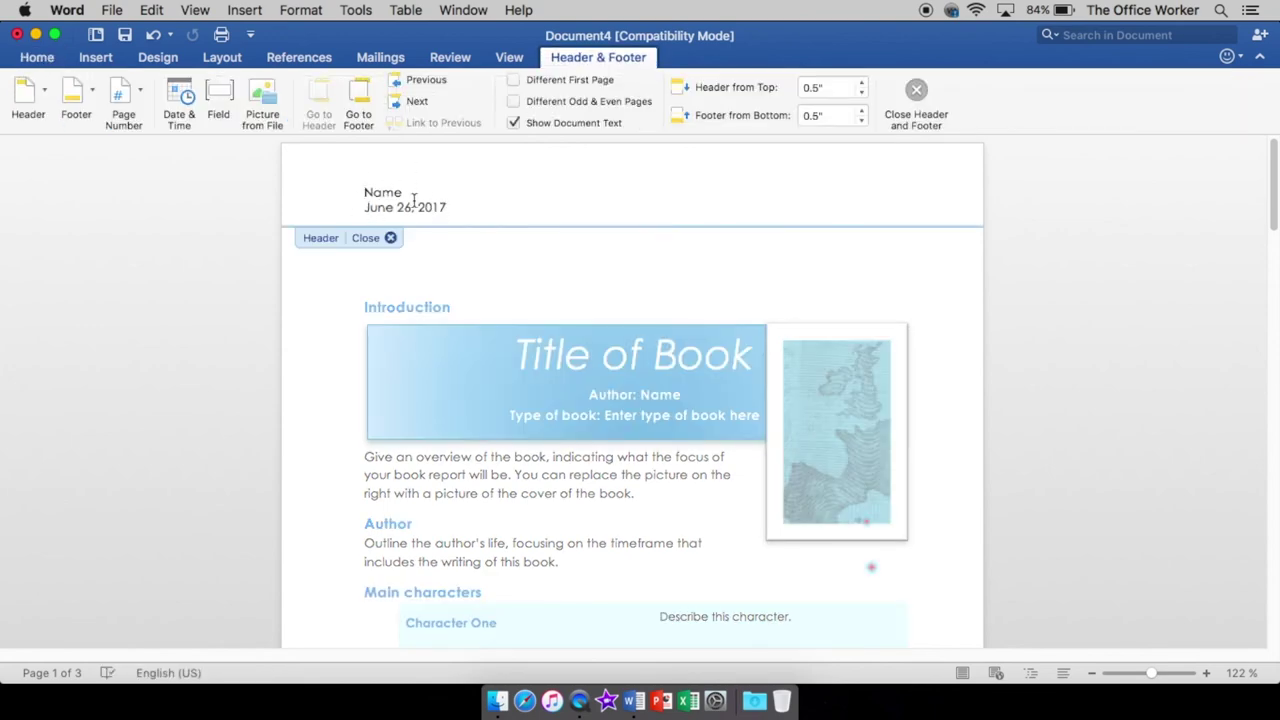
scroll(420, 202, down, 10)
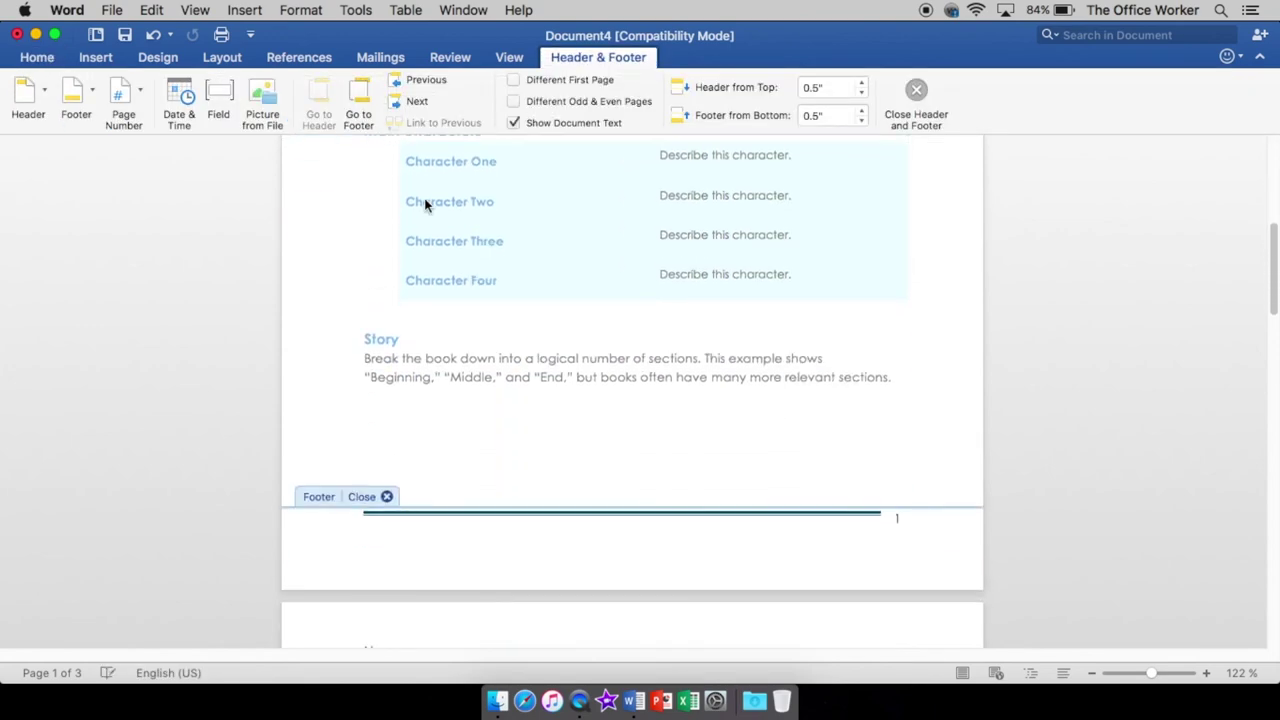
scroll(424, 205, up, 10)
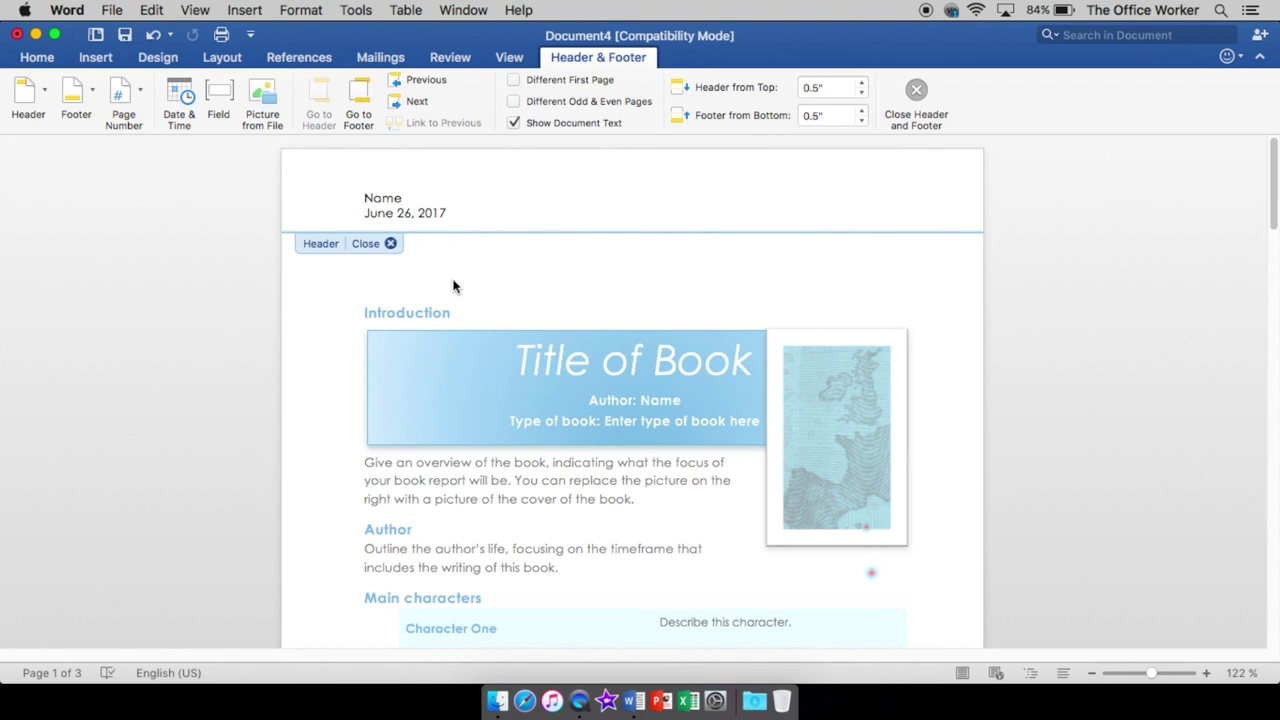
click(560, 378)
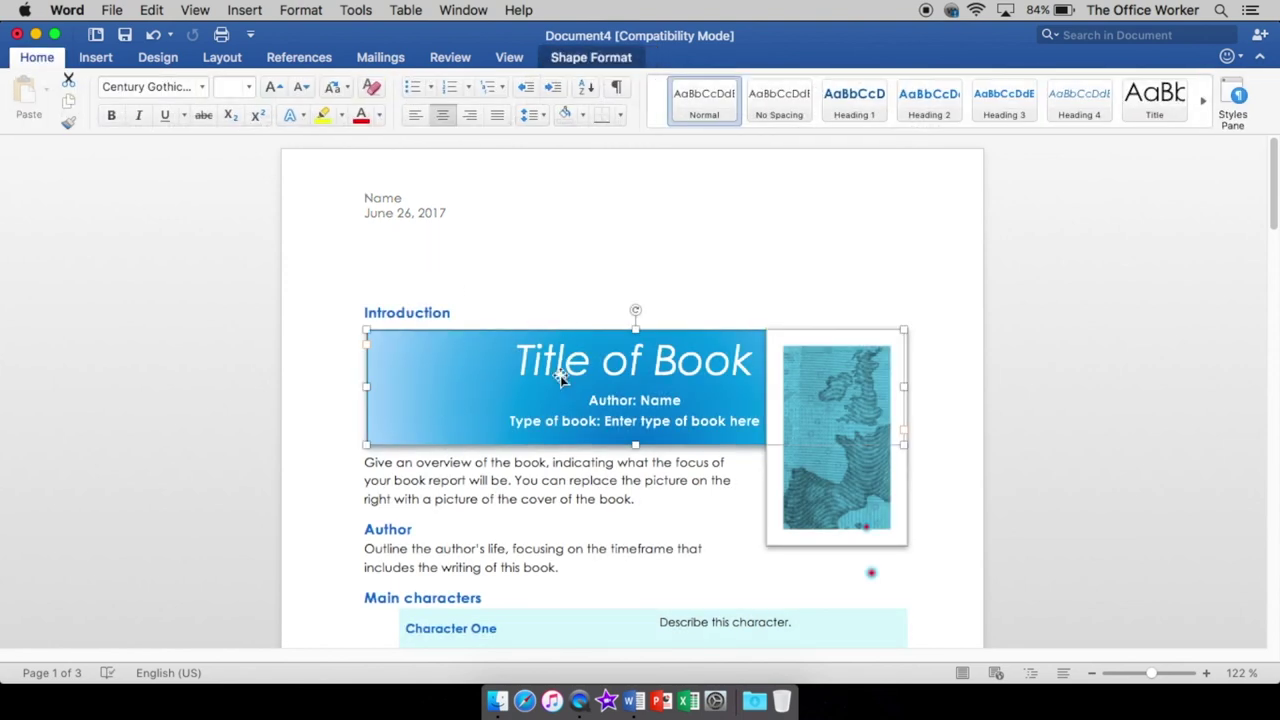
click(561, 498)
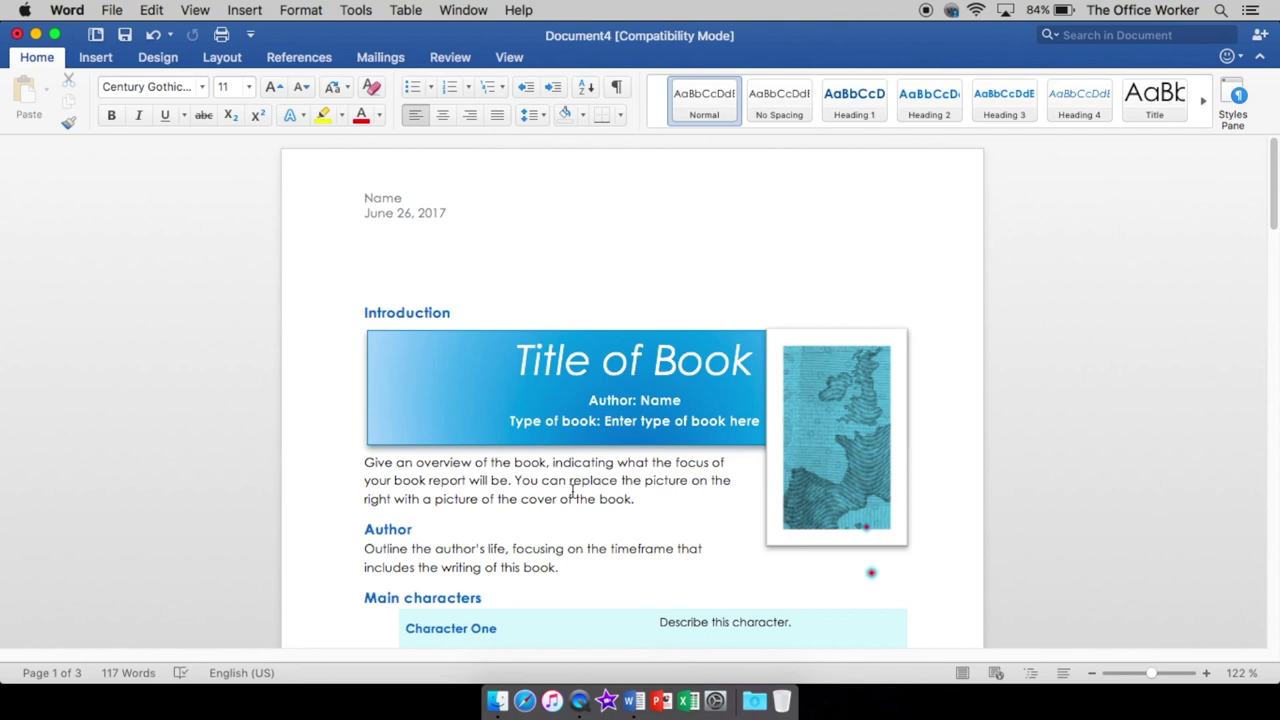
scroll(572, 490, down, 5)
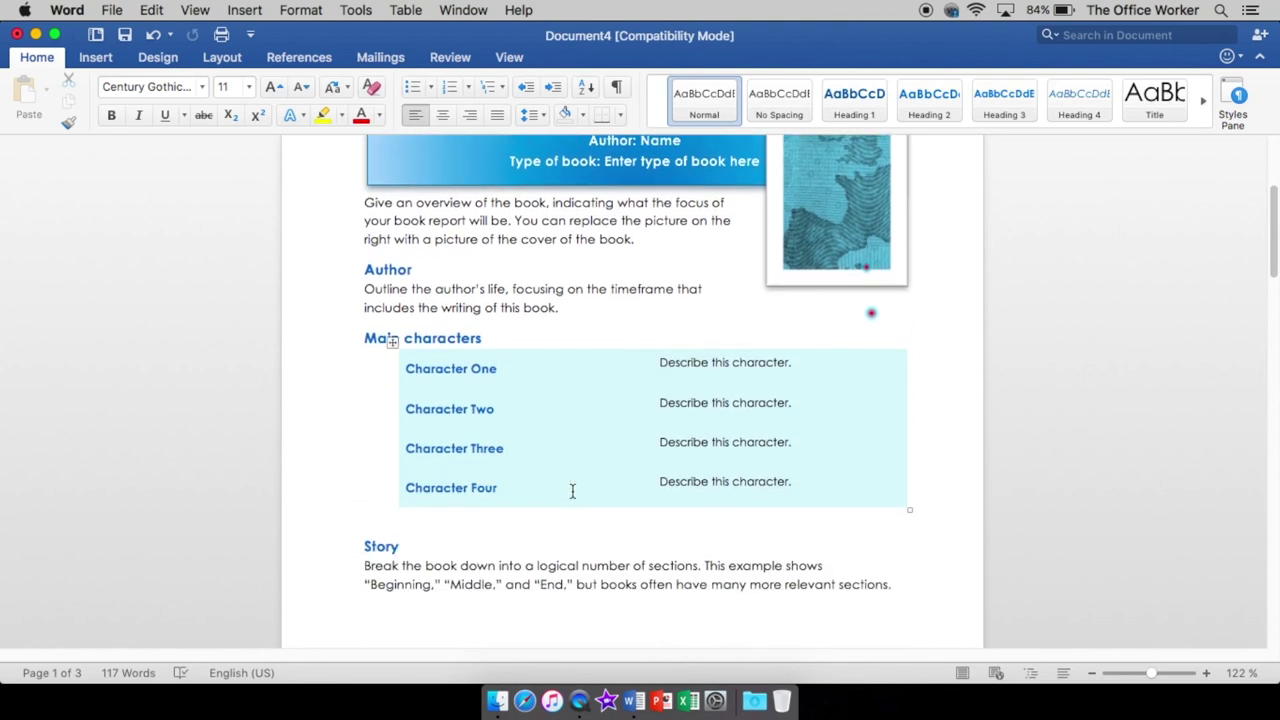
scroll(572, 490, down, 5)
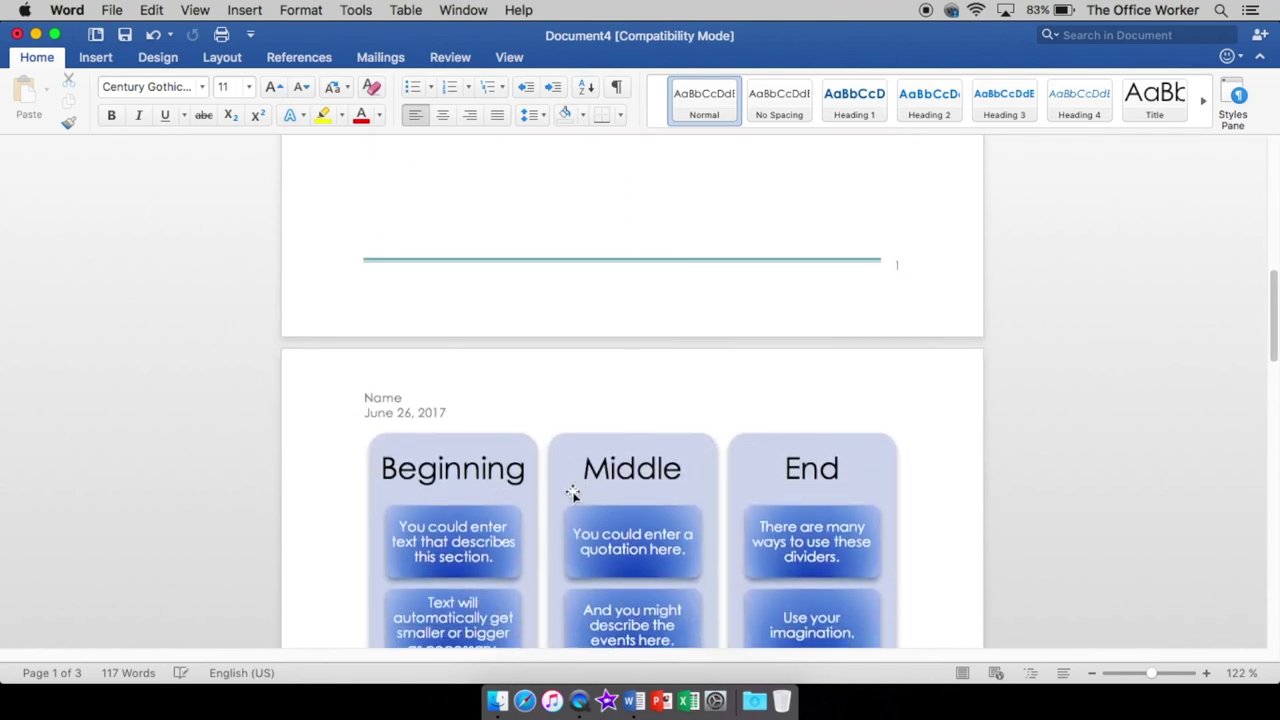
scroll(572, 490, up, 10)
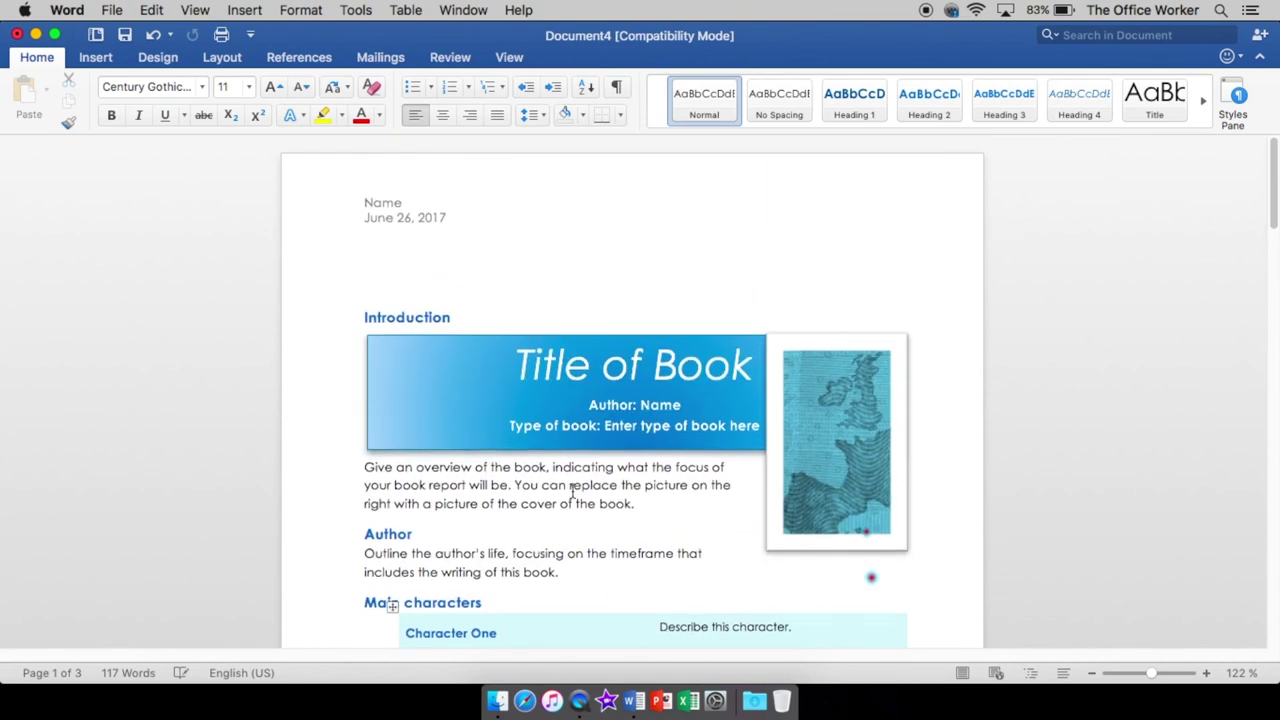